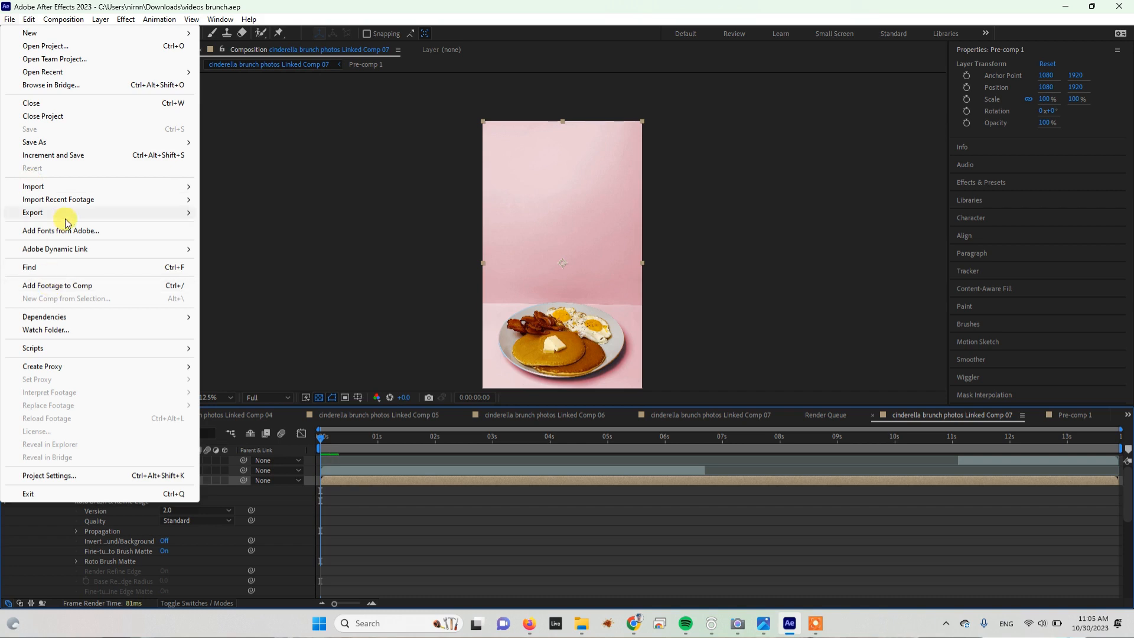
- Add the pancake composition to the Render Queue and choose PNG Sequence as its output format
{"action": "mouse_move", "coordinate": [65, 214]}
{"action": "left_click", "coordinate": [257, 226]}
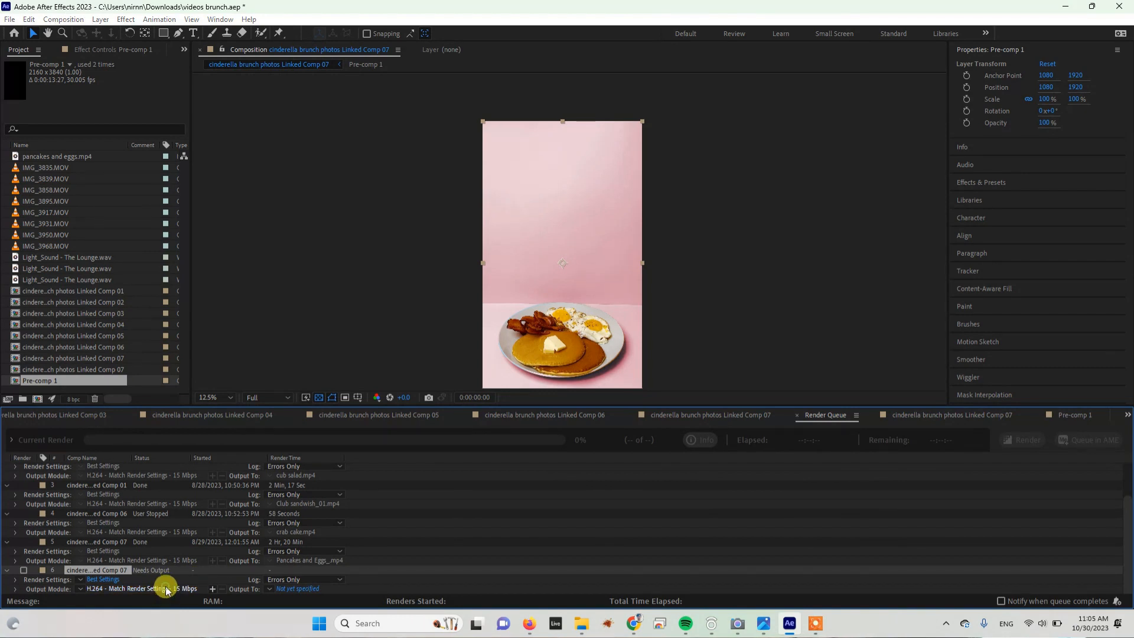
{"action": "left_click", "coordinate": [166, 591]}
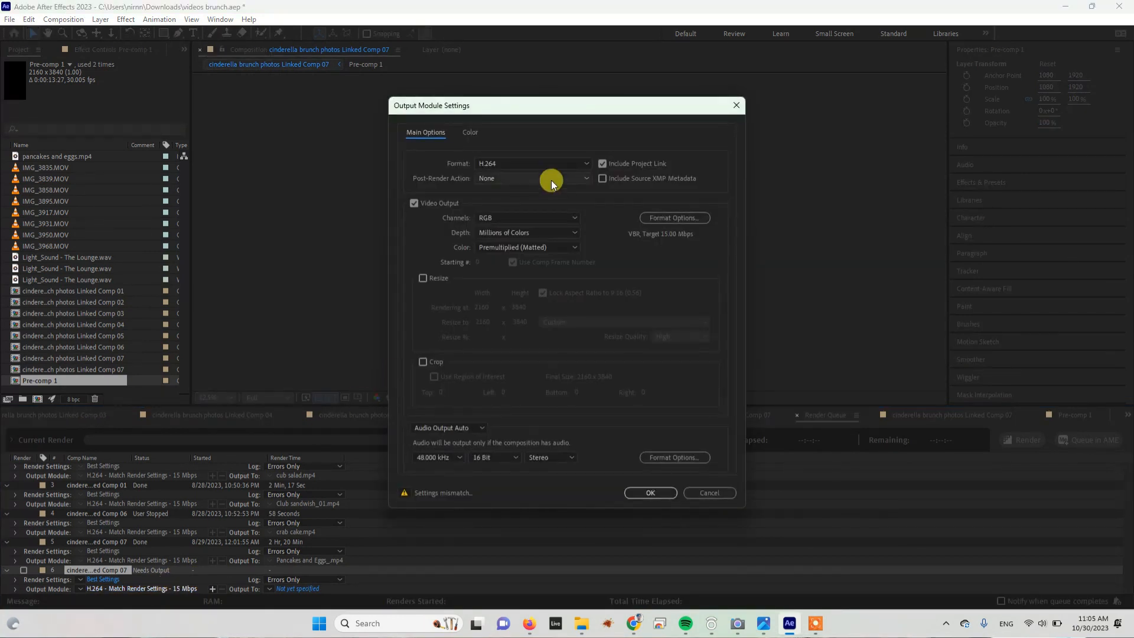
{"action": "left_click", "coordinate": [576, 166]}
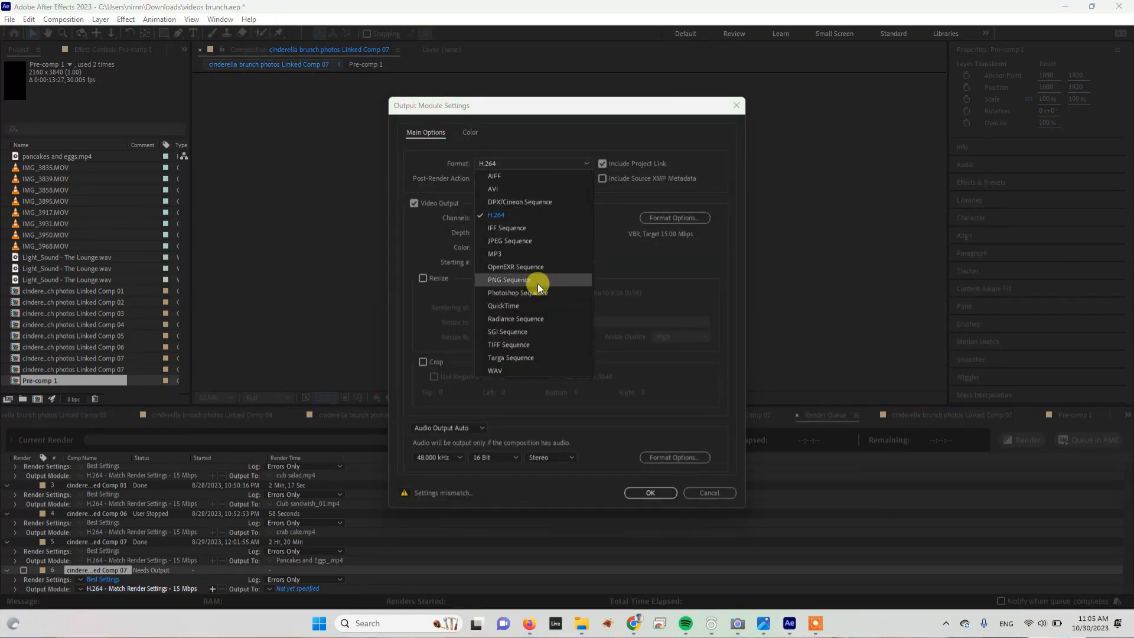
{"action": "left_click", "coordinate": [522, 281]}
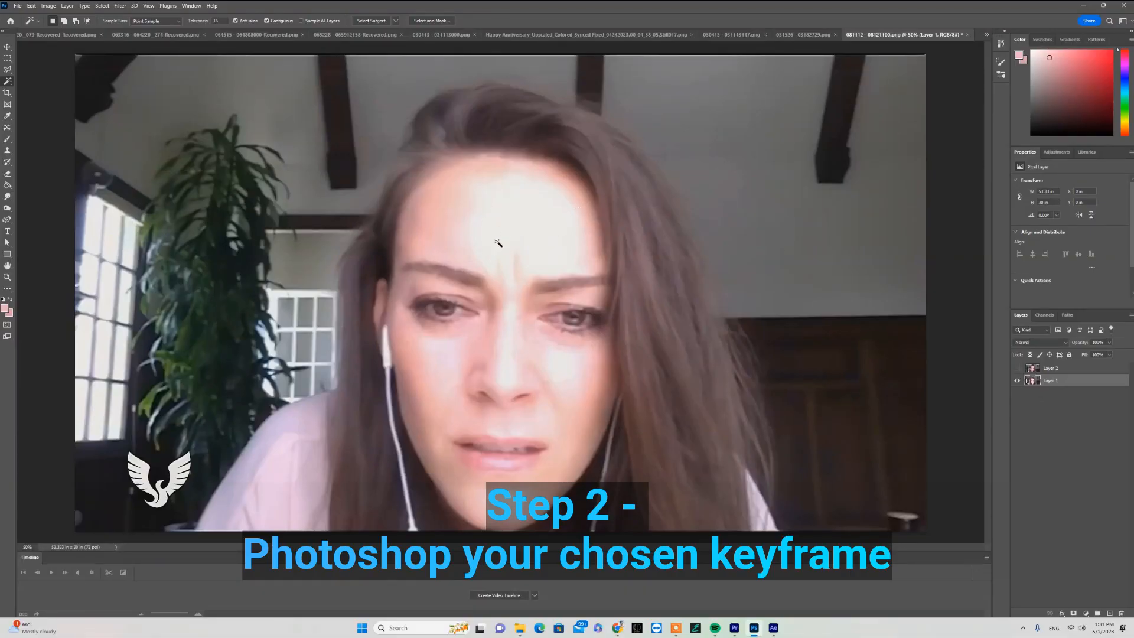
- Show Layer 2 and set its blending mode to Normal with 100% opacity
{"action": "left_click", "coordinate": [1017, 368]}
{"action": "left_click", "coordinate": [1088, 368]}
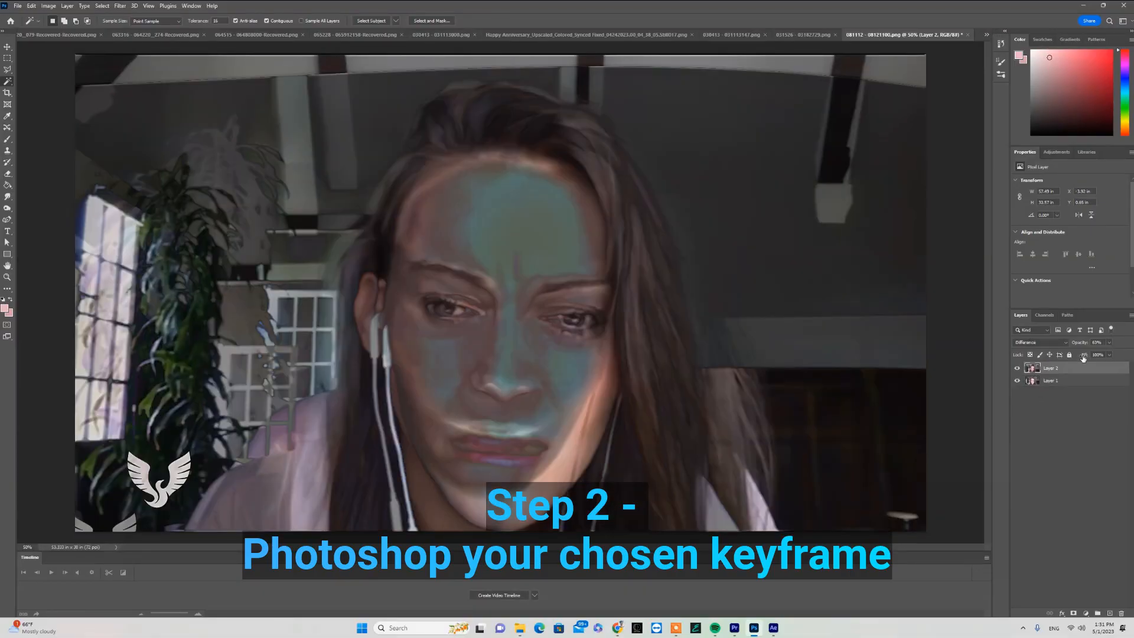
{"action": "left_click", "coordinate": [1063, 342]}
{"action": "left_click", "coordinate": [1047, 352]}
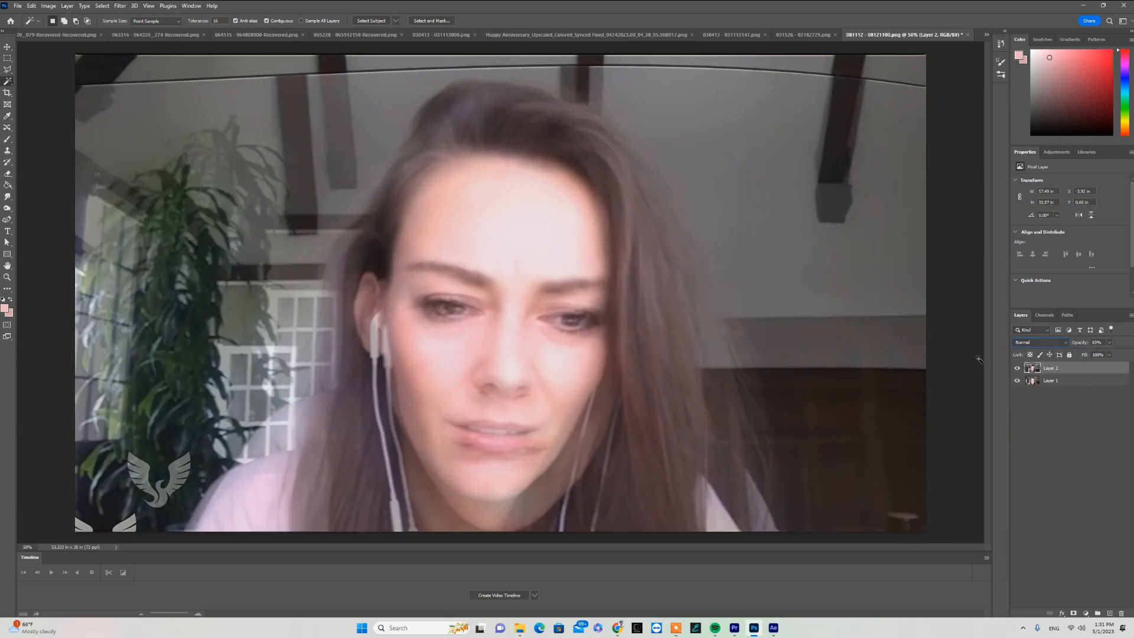
{"action": "left_click", "coordinate": [1109, 342]}
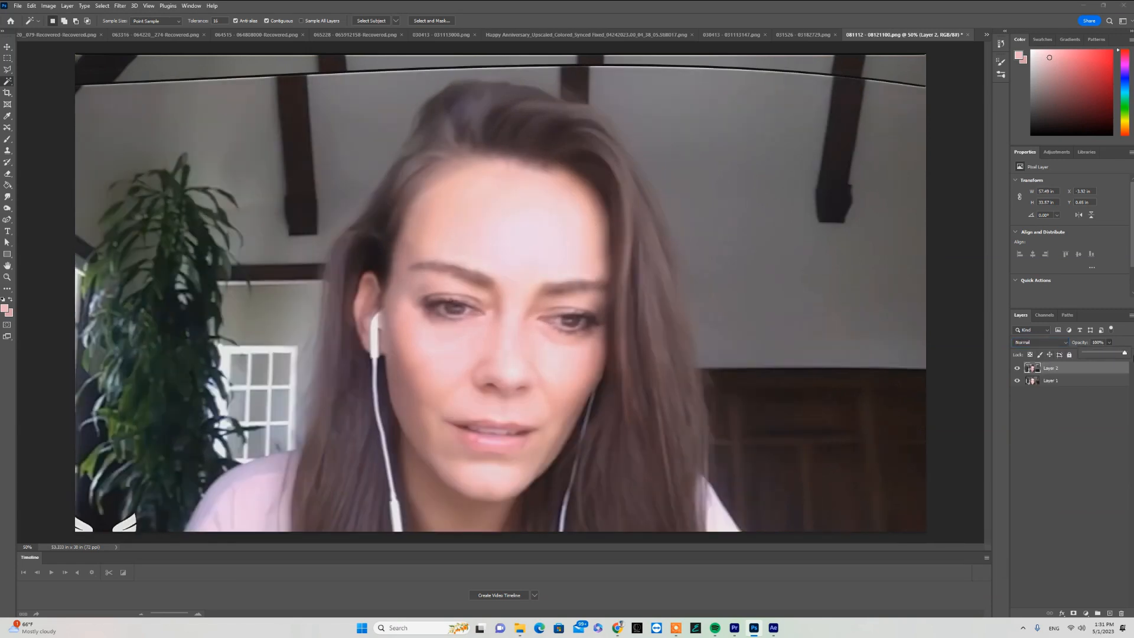
- Put Layer 2 into Free Transform with Difference blending and warp its upper area to line up with Layer 1
{"action": "key", "text": "ctrl+t"}
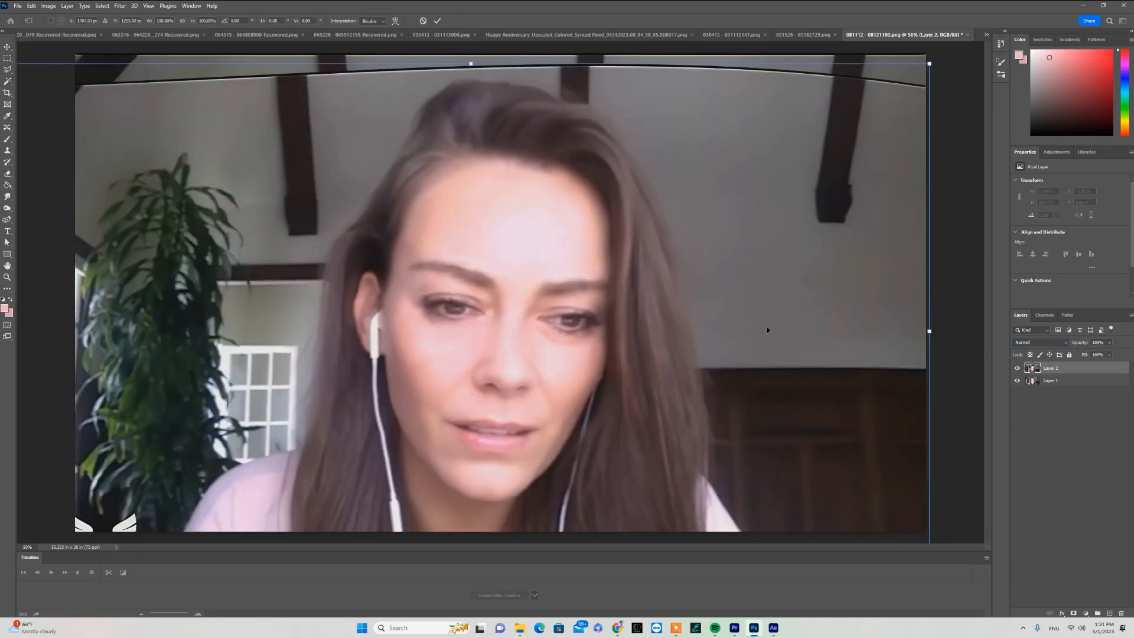
{"action": "left_click", "coordinate": [1064, 345]}
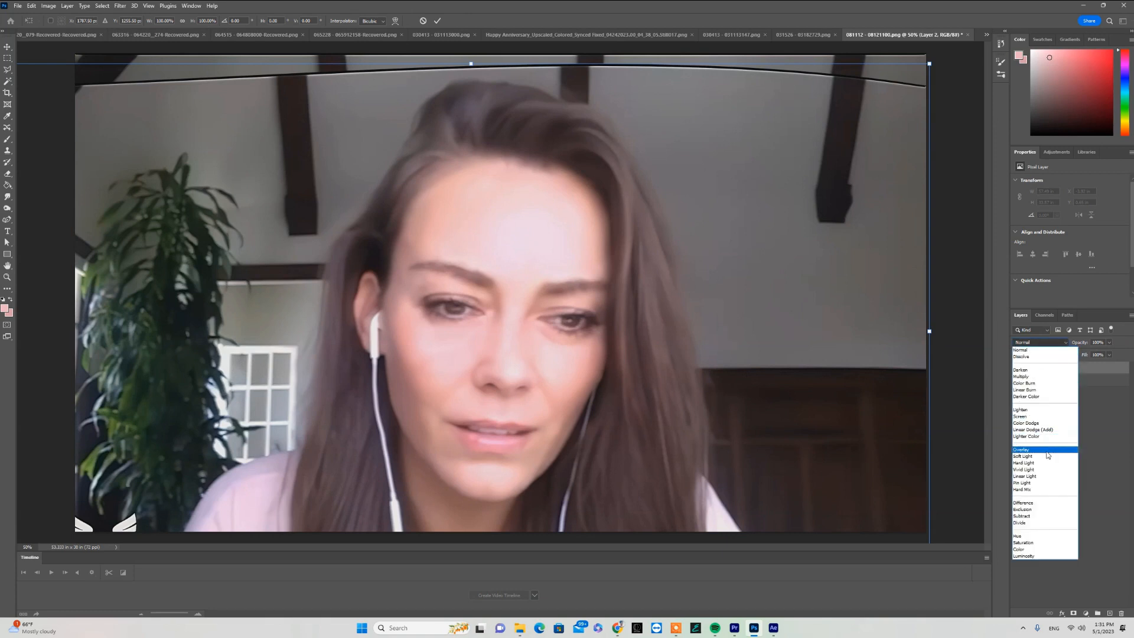
{"action": "left_click", "coordinate": [1037, 508]}
{"action": "left_click", "coordinate": [1109, 343]}
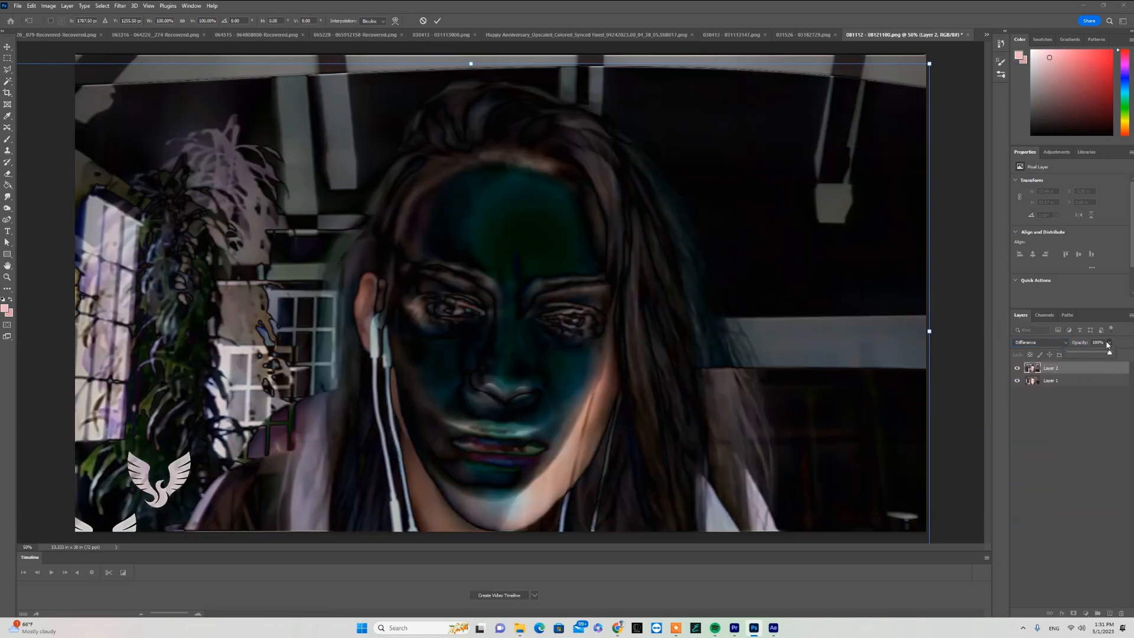
{"action": "left_click", "coordinate": [395, 20]}
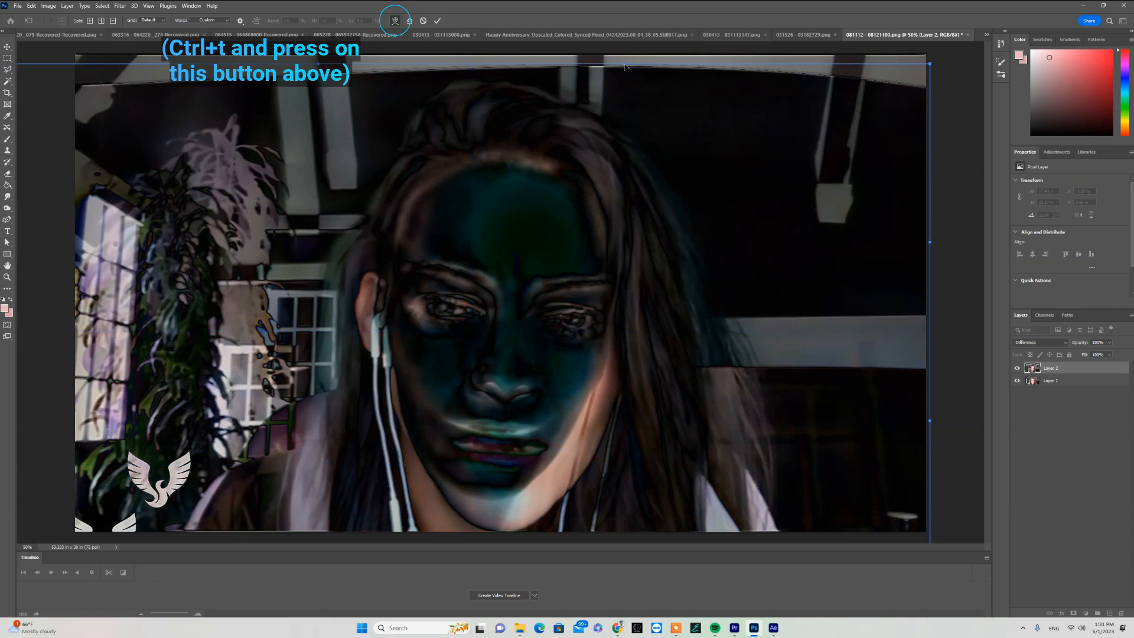
{"action": "left_click_drag", "start_coordinate": [629, 62], "coordinate": [612, 56]}
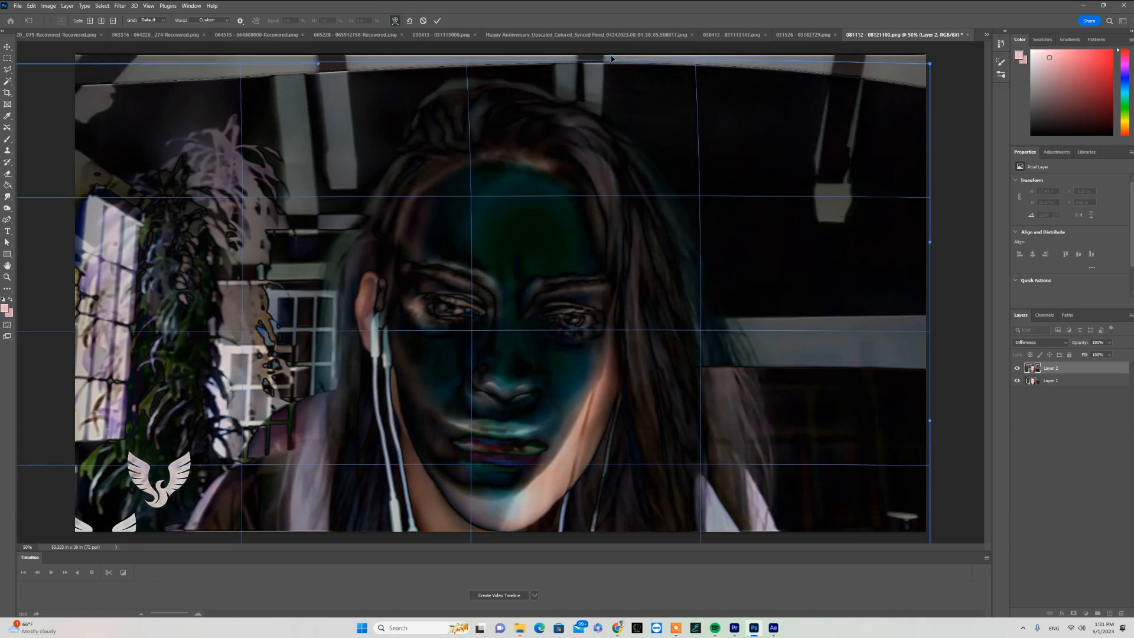
- Return Layer 2's blending mode to Normal and commit the warp
{"action": "left_click", "coordinate": [1066, 344]}
{"action": "left_click", "coordinate": [1045, 354]}
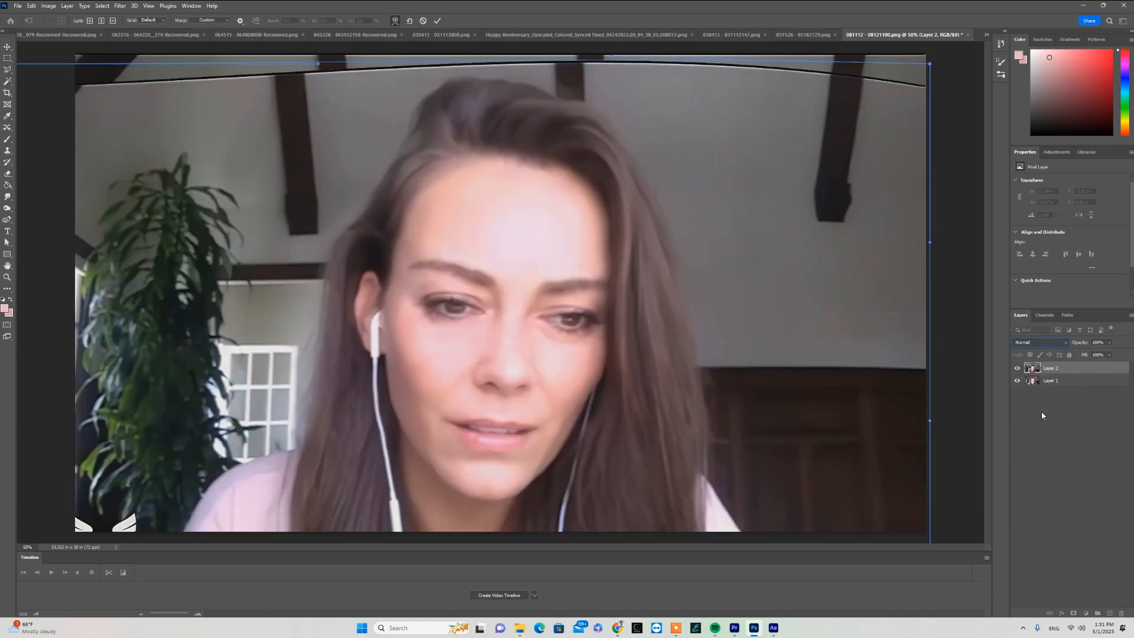
{"action": "key", "text": "Return"}
- Hide Layer 2 and use the Magic Wand on Layer 1 to select the overexposed patches on the forehead, nose and cheek
{"action": "left_click", "coordinate": [1017, 368]}
{"action": "left_click", "coordinate": [1055, 381]}
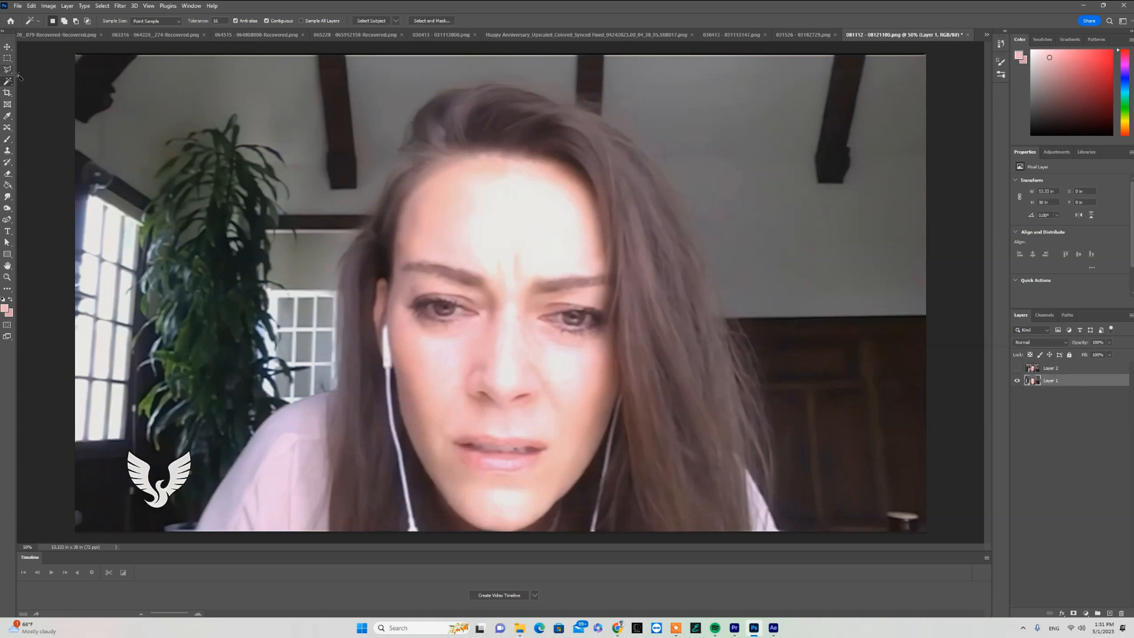
{"action": "left_click", "coordinate": [520, 225]}
{"action": "left_click", "coordinate": [504, 370], "text": "shift"}
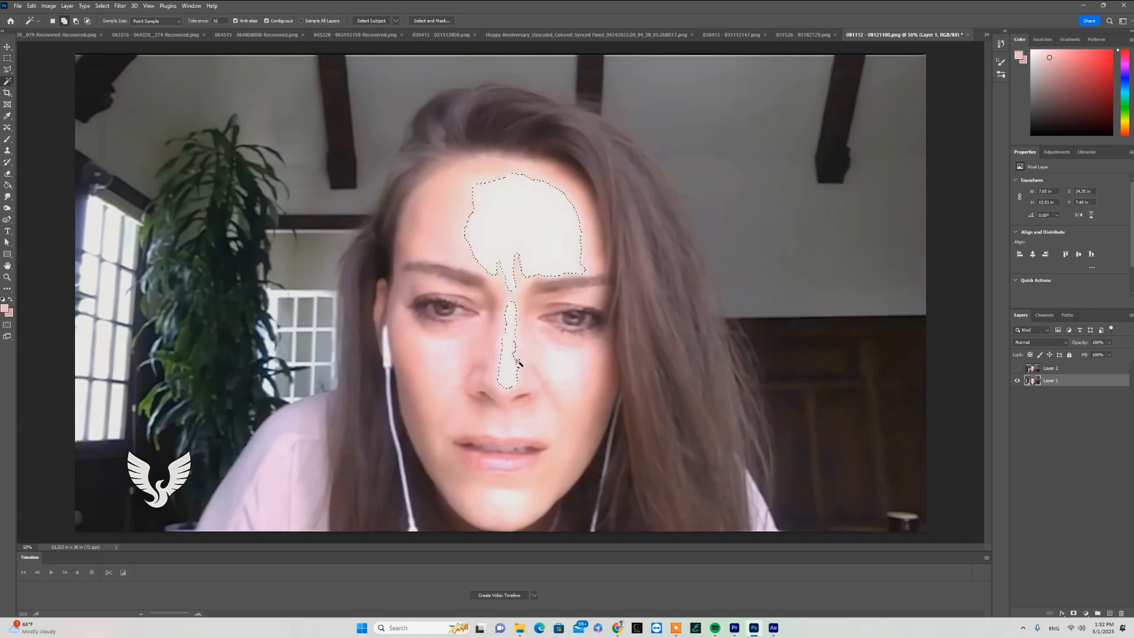
{"action": "left_click", "coordinate": [561, 372], "text": "shift"}
- Expand the highlight selection by 10 pixels
{"action": "left_click", "coordinate": [105, 7]}
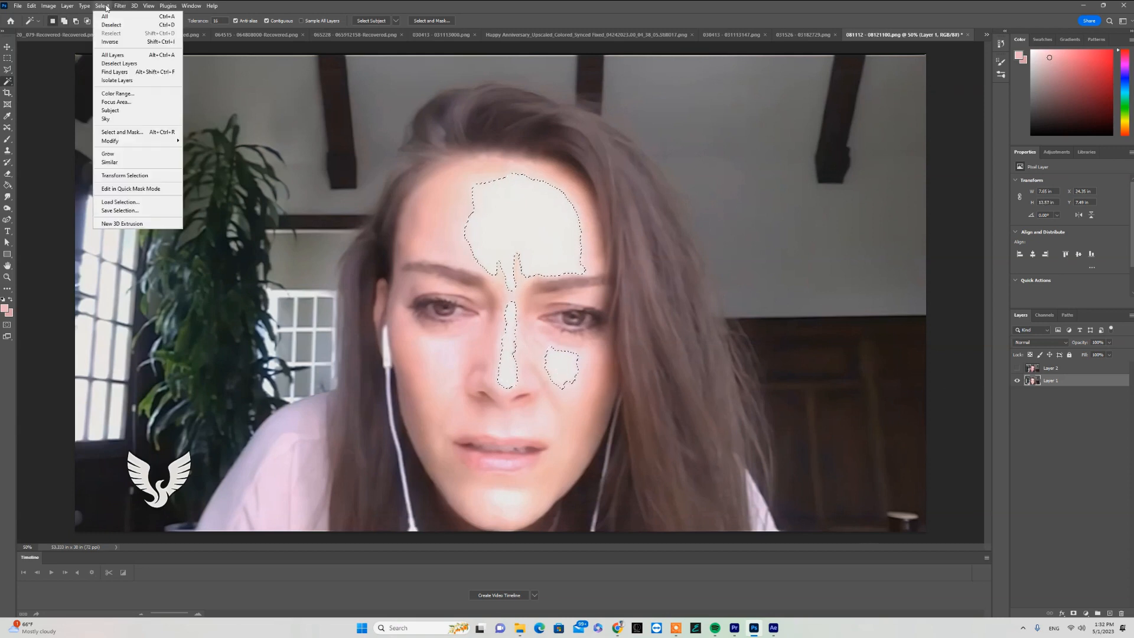
{"action": "mouse_move", "coordinate": [142, 141]}
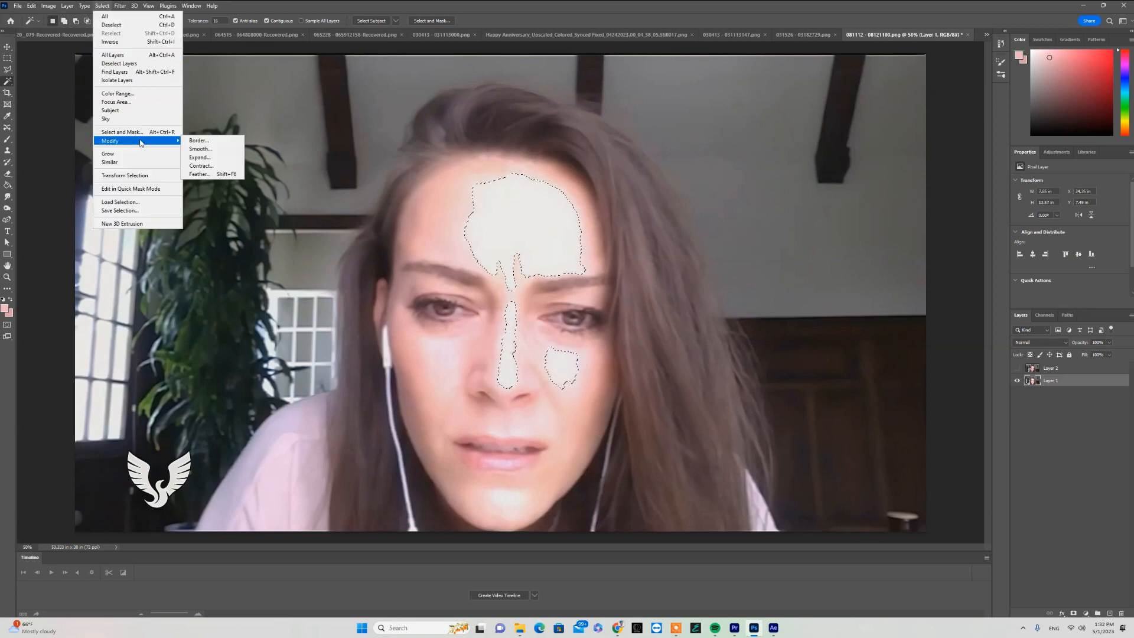
{"action": "left_click", "coordinate": [203, 157]}
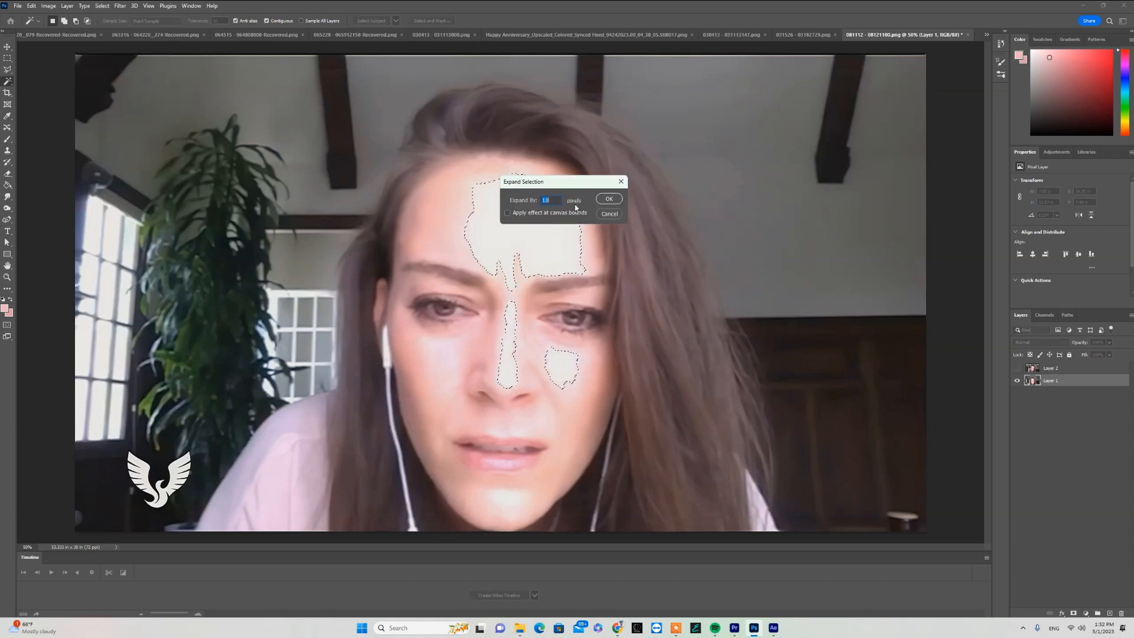
{"action": "left_click", "coordinate": [607, 199]}
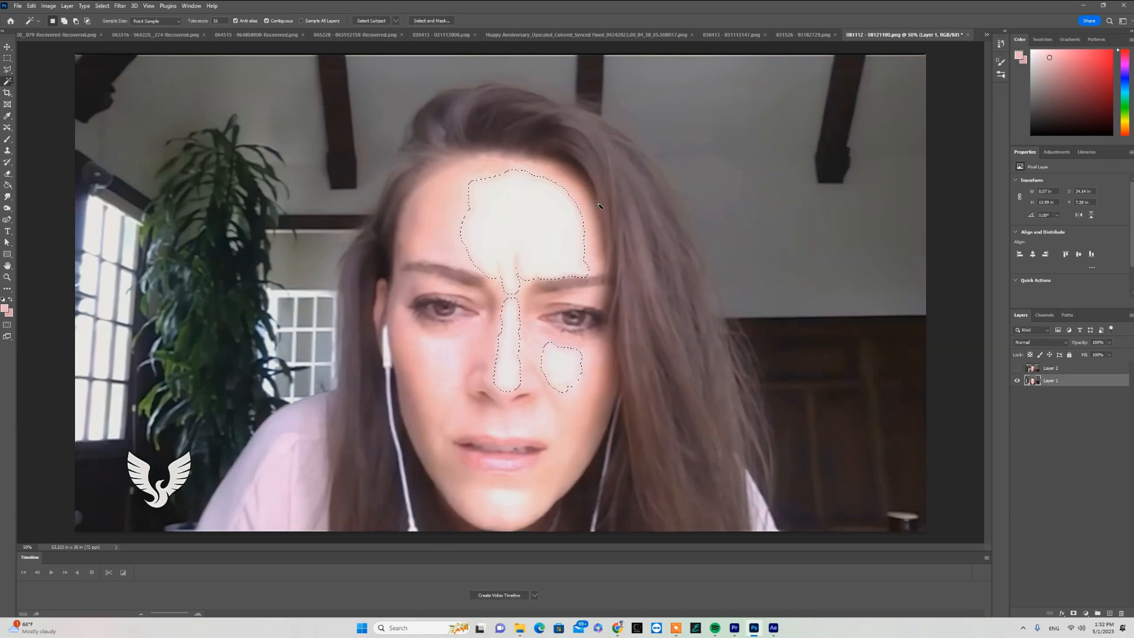
- Copy the selected skin areas from Layer 2 onto a new layer and hide Layer 2
{"action": "left_click", "coordinate": [1050, 368]}
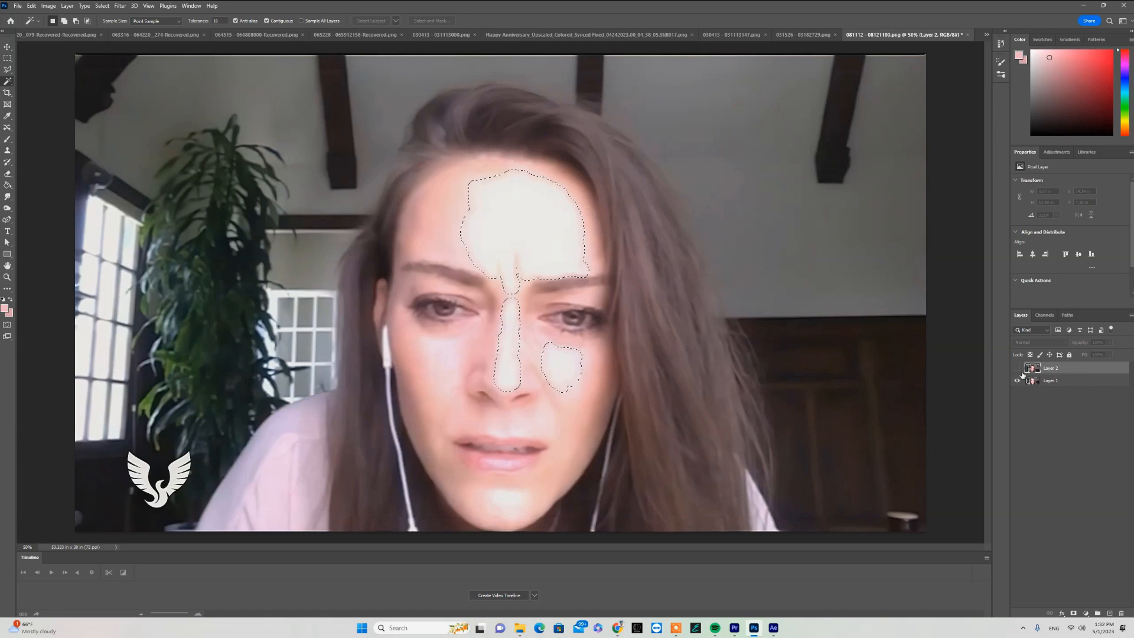
{"action": "left_click", "coordinate": [1018, 368]}
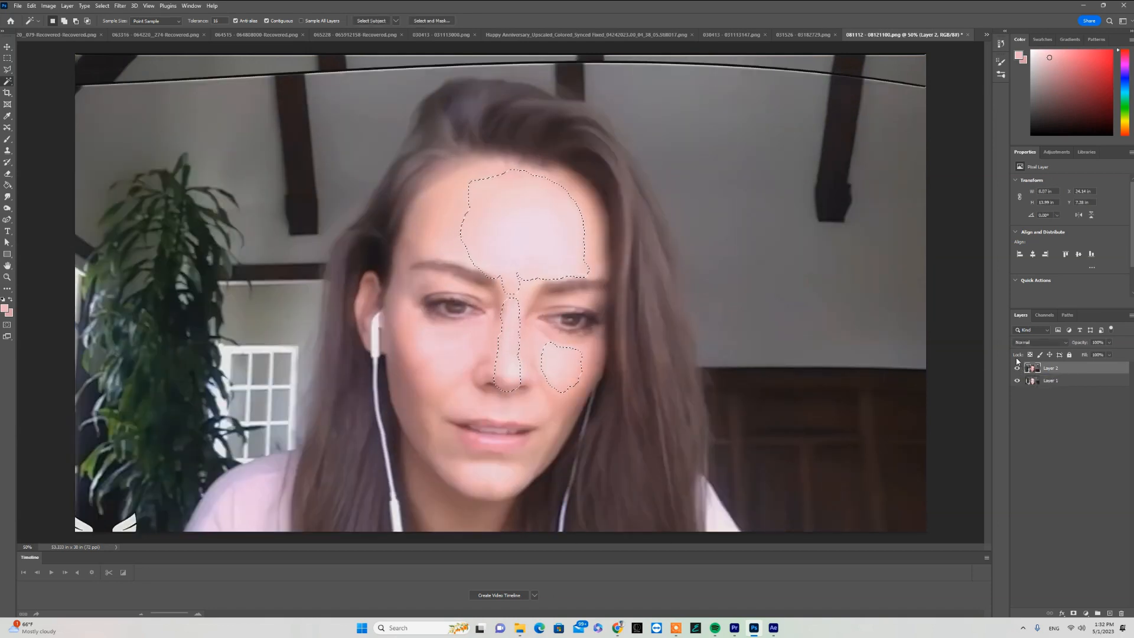
{"action": "key", "text": "ctrl+j"}
{"action": "left_click", "coordinate": [1018, 381]}
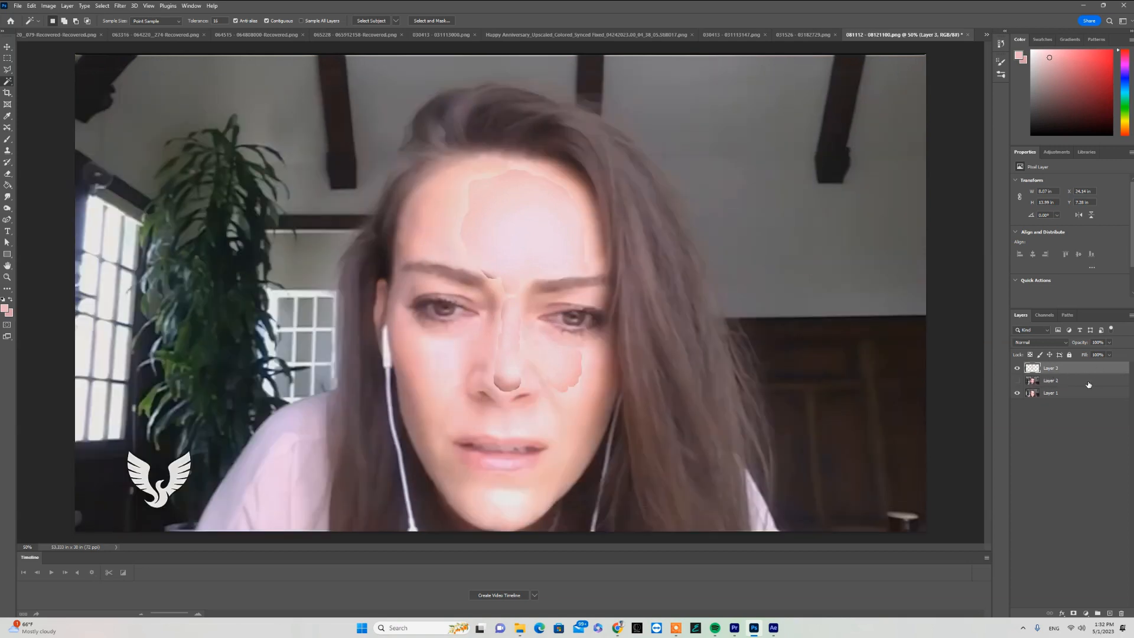
- Lower Layer 3's opacity to 79% and erase the hard patch edges around the nose and cheek
{"action": "left_click", "coordinate": [1110, 342]}
{"action": "left_click_drag", "start_coordinate": [1102, 354], "coordinate": [1097, 353]}
{"action": "key", "text": "e"}
{"action": "left_click_drag", "start_coordinate": [506, 378], "coordinate": [626, 425]}
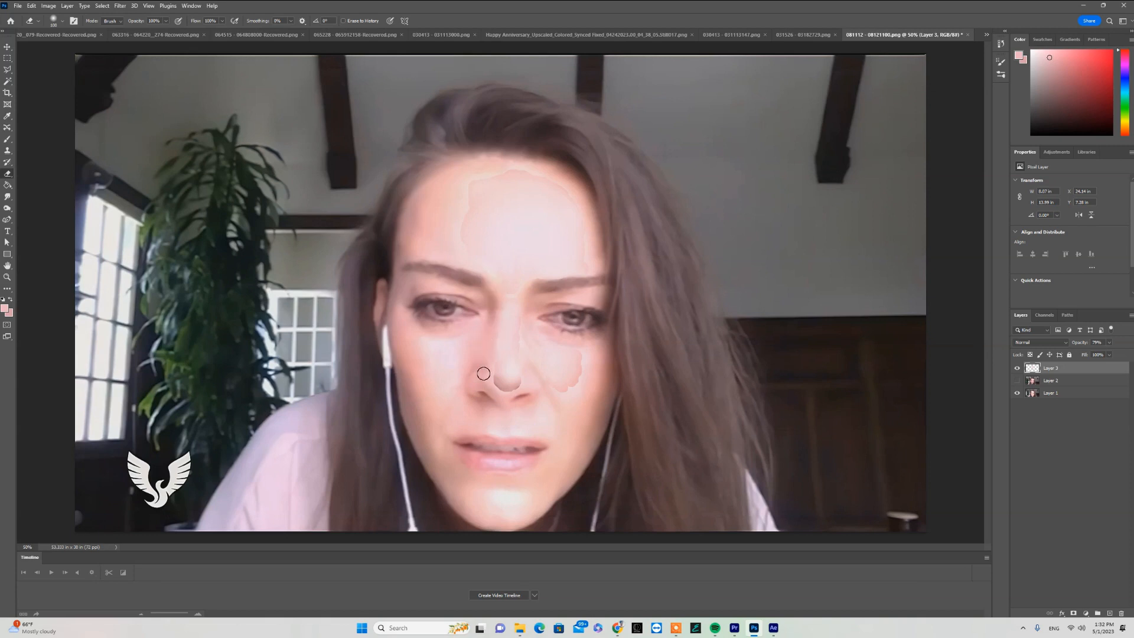
{"action": "left_click_drag", "start_coordinate": [518, 380], "coordinate": [527, 341]}
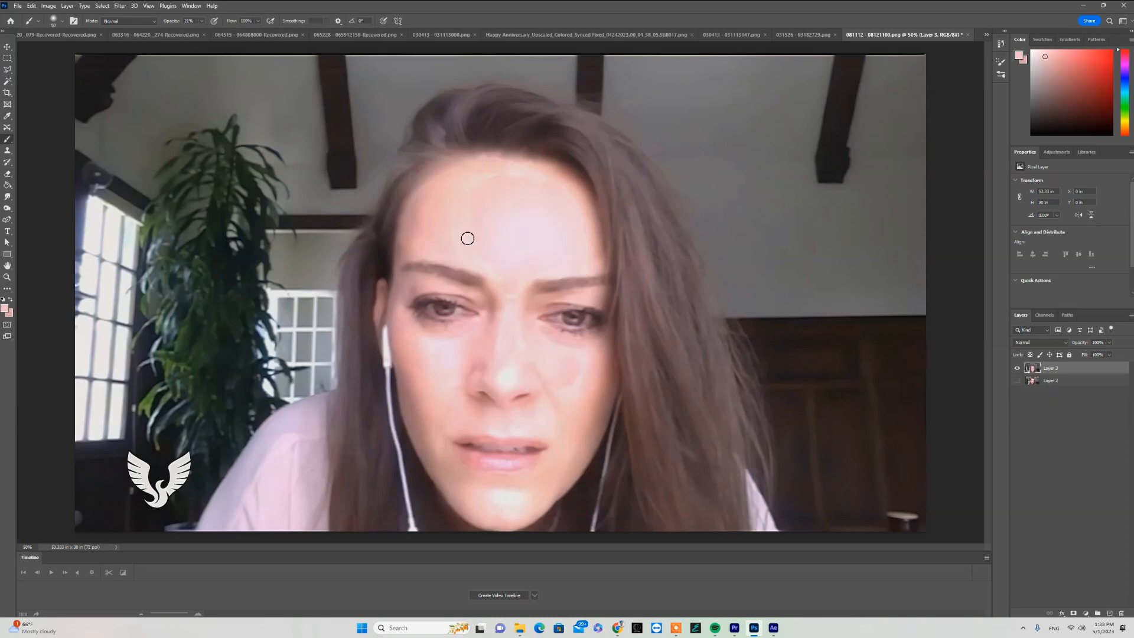
- Paint sampled skin tones with a low-opacity brush over the patch edges between the eyebrows, along the nose and on the cheek
{"action": "left_click", "coordinate": [494, 286], "text": "alt"}
{"action": "left_click", "coordinate": [521, 288], "text": "alt"}
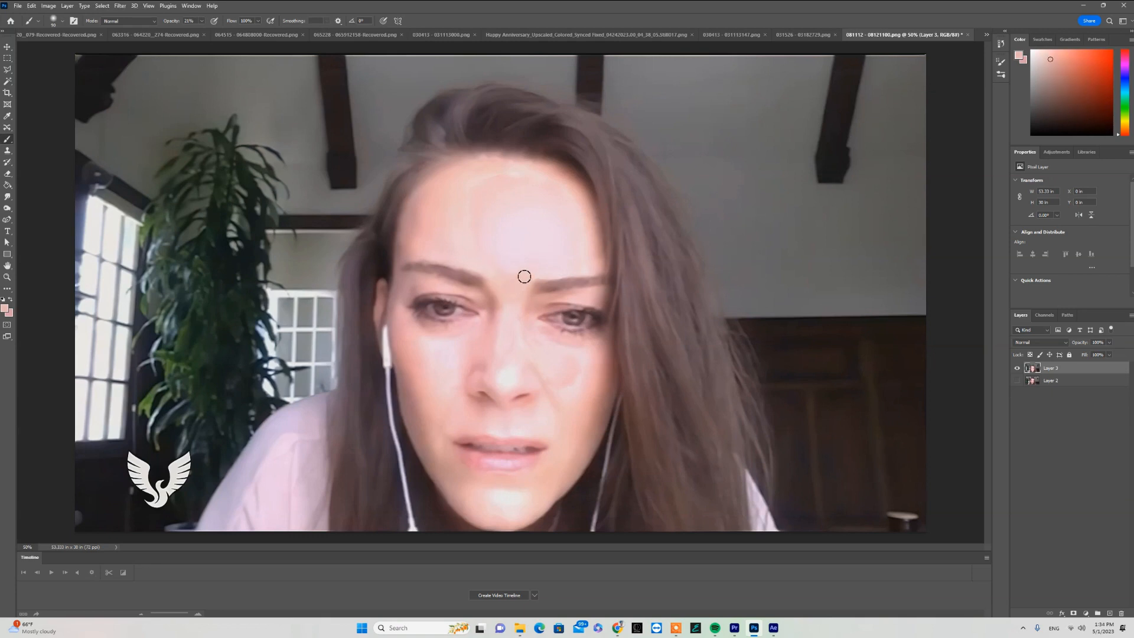
{"action": "left_click", "coordinate": [524, 277], "text": "alt"}
{"action": "left_click_drag", "start_coordinate": [516, 282], "coordinate": [507, 304]}
{"action": "left_click", "coordinate": [523, 287], "text": "alt"}
{"action": "left_click", "coordinate": [496, 276], "text": "alt"}
{"action": "left_click", "coordinate": [508, 351], "text": "alt"}
{"action": "mouse_move", "coordinate": [504, 348]}
{"action": "left_mouse_down"}
{"action": "mouse_move", "coordinate": [501, 364]}
{"action": "mouse_move", "coordinate": [517, 314]}
{"action": "mouse_move", "coordinate": [498, 388]}
{"action": "mouse_move", "coordinate": [526, 363]}
{"action": "left_mouse_up"}
{"action": "left_click", "coordinate": [506, 357], "text": "alt"}
{"action": "left_click", "coordinate": [503, 312], "text": "alt"}
{"action": "left_click", "coordinate": [515, 384], "text": "alt"}
{"action": "left_click", "coordinate": [578, 368], "text": "alt"}
- Adjust the brush opacity and blend the remaining patch edges on the cheek beside the nose with skin tone
{"action": "left_click", "coordinate": [202, 21]}
{"action": "left_click_drag", "start_coordinate": [200, 30], "coordinate": [207, 31]}
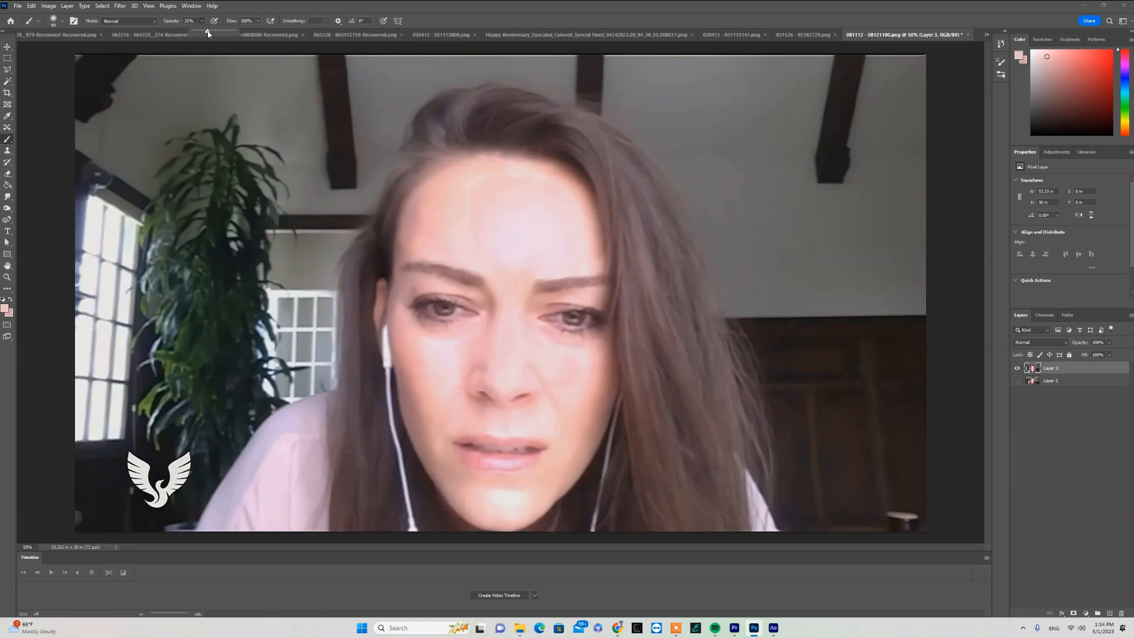
{"action": "left_click", "coordinate": [584, 366], "text": "alt"}
{"action": "left_click", "coordinate": [578, 370], "text": "alt"}
{"action": "left_click", "coordinate": [585, 354], "text": "alt"}
{"action": "mouse_move", "coordinate": [580, 354]}
{"action": "left_mouse_down"}
{"action": "mouse_move", "coordinate": [570, 397]}
{"action": "mouse_move", "coordinate": [542, 364]}
{"action": "mouse_move", "coordinate": [560, 360]}
{"action": "left_mouse_up"}
{"action": "left_click", "coordinate": [569, 382], "text": "alt"}
{"action": "left_click", "coordinate": [567, 431], "text": "alt"}
- Paint sampled skin tones over the patch outline on both sides of the forehead to even it out
{"action": "left_click", "coordinate": [466, 217], "text": "alt"}
{"action": "left_click", "coordinate": [571, 200], "text": "alt"}
{"action": "mouse_move", "coordinate": [575, 204]}
{"action": "left_mouse_down"}
{"action": "mouse_move", "coordinate": [560, 268]}
{"action": "mouse_move", "coordinate": [568, 236]}
{"action": "mouse_move", "coordinate": [556, 189]}
{"action": "left_mouse_up"}
{"action": "left_click", "coordinate": [584, 249], "text": "alt"}
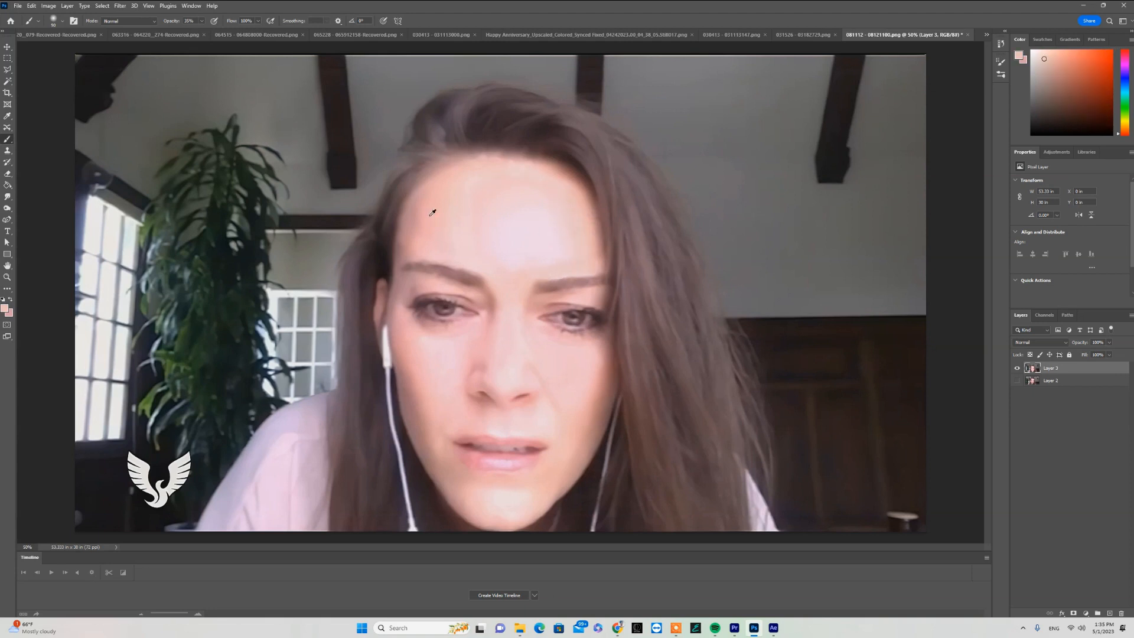
{"action": "left_click", "coordinate": [431, 214], "text": "alt"}
{"action": "left_click", "coordinate": [485, 259], "text": "alt"}
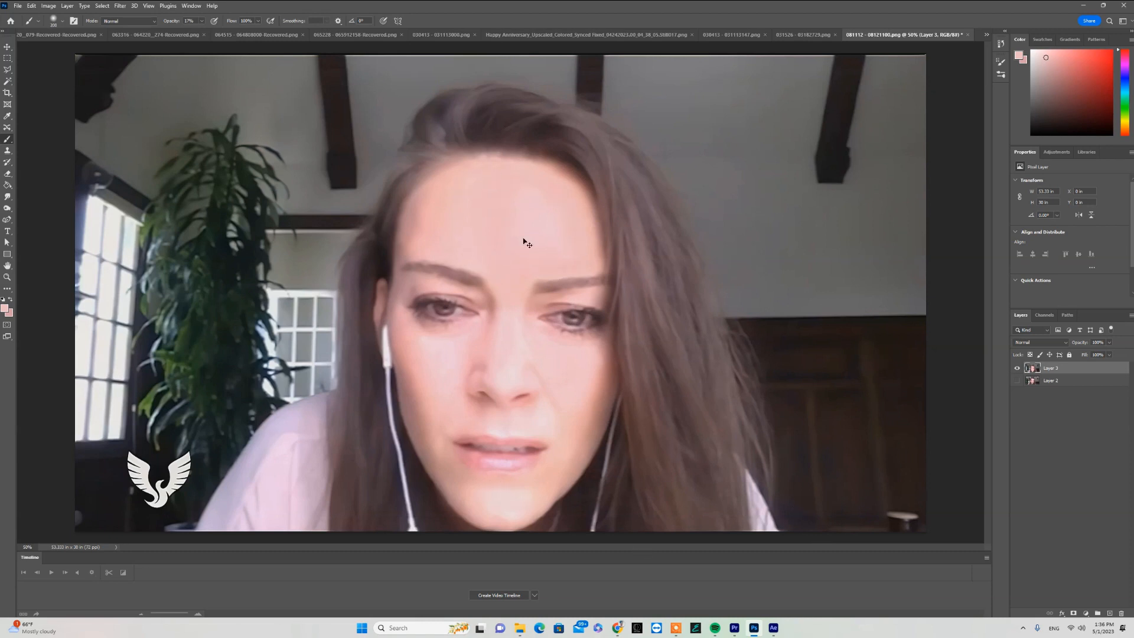
- Start exporting the retouched image as a PNG and open the 11_081112__081211 folder as the destination
{"action": "left_click", "coordinate": [17, 5]}
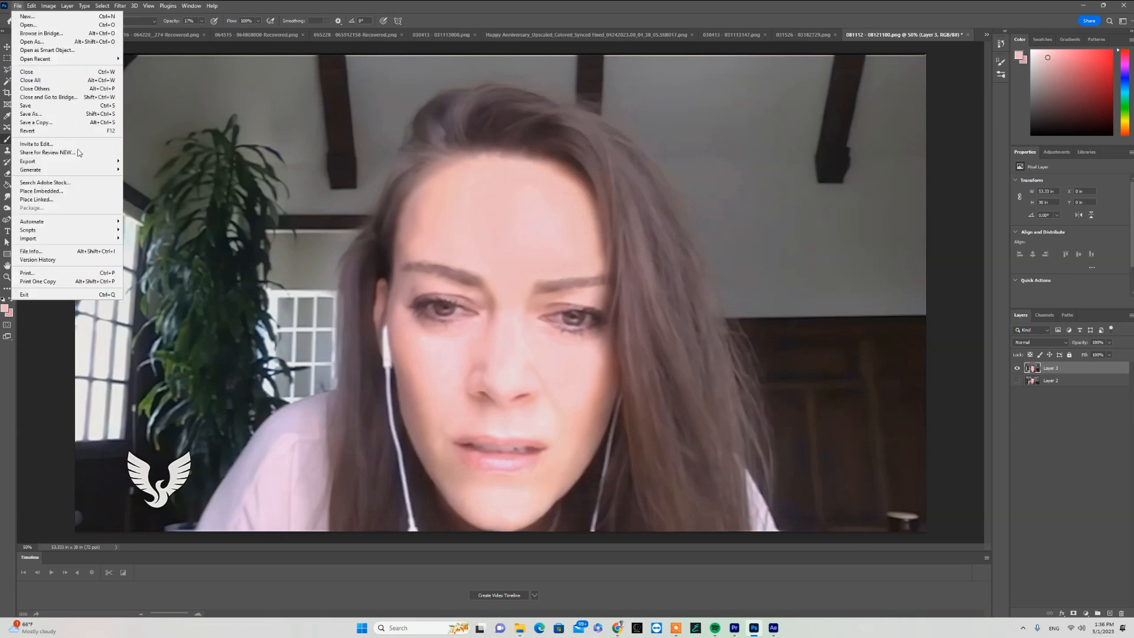
{"action": "left_click", "coordinate": [65, 161]}
{"action": "left_click", "coordinate": [189, 26]}
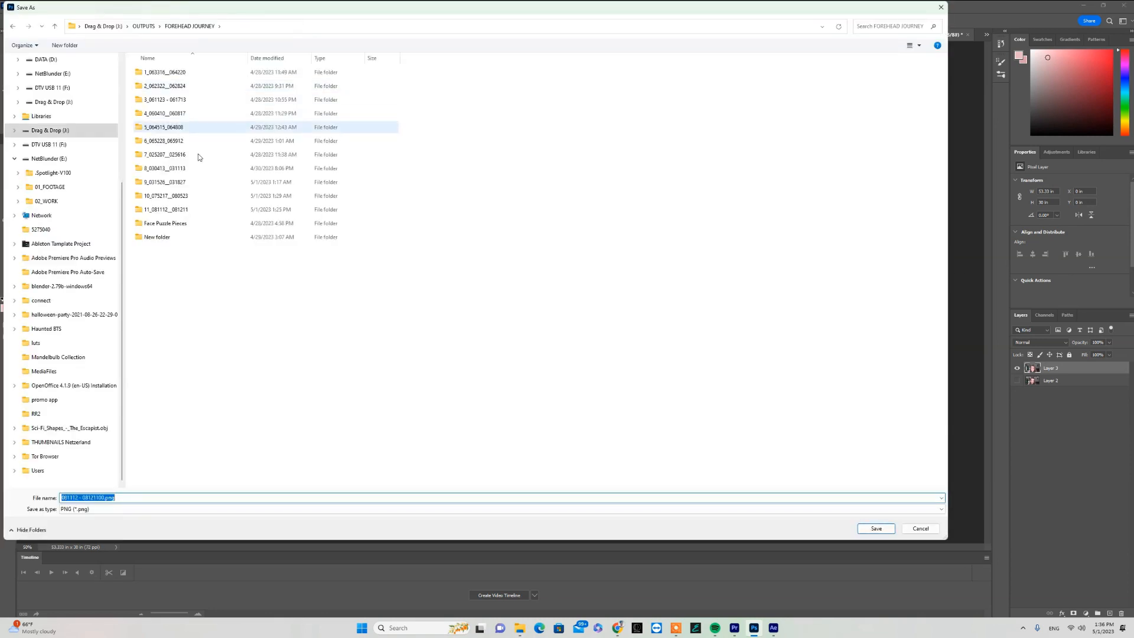
{"action": "double_click", "coordinate": [178, 210]}
- Create a Keyframe folder at the destination and save 081112 - 08121100.png in it
{"action": "left_click", "coordinate": [65, 45]}
{"action": "type", "text": "Keyframe"}
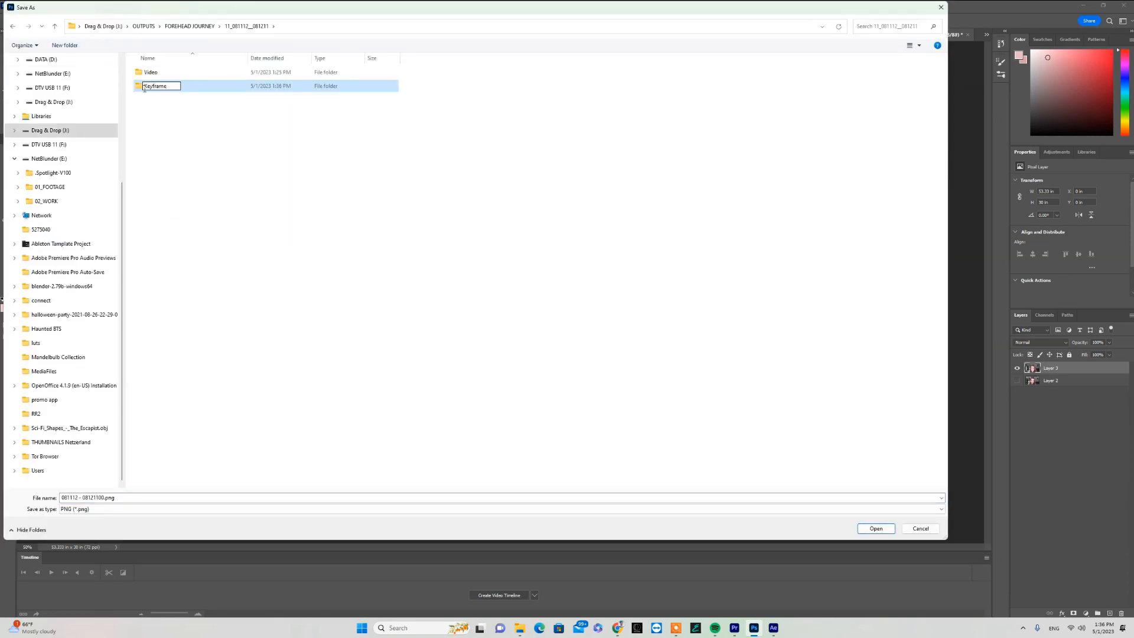
{"action": "key", "text": "Return"}
{"action": "double_click", "coordinate": [157, 91]}
{"action": "left_click", "coordinate": [875, 528]}
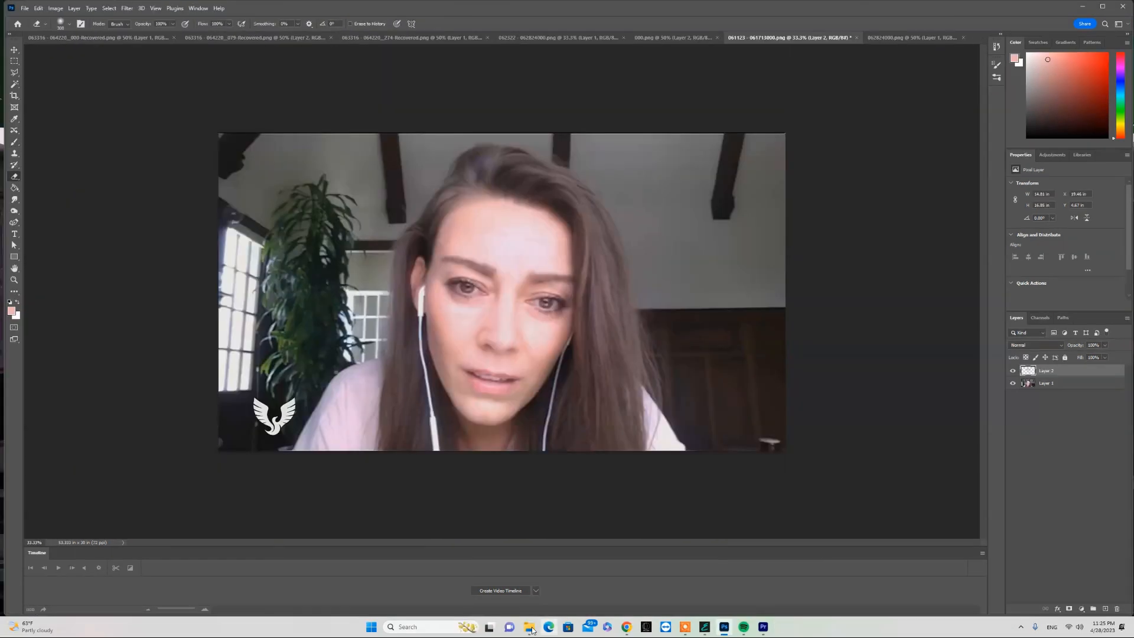
- Switch to EbSynth and load the Video and Keyframes folders from 3_061123 - 061713 as the video and keyframe sources
{"action": "left_click", "coordinate": [532, 629]}
{"action": "left_click", "coordinate": [705, 627]}
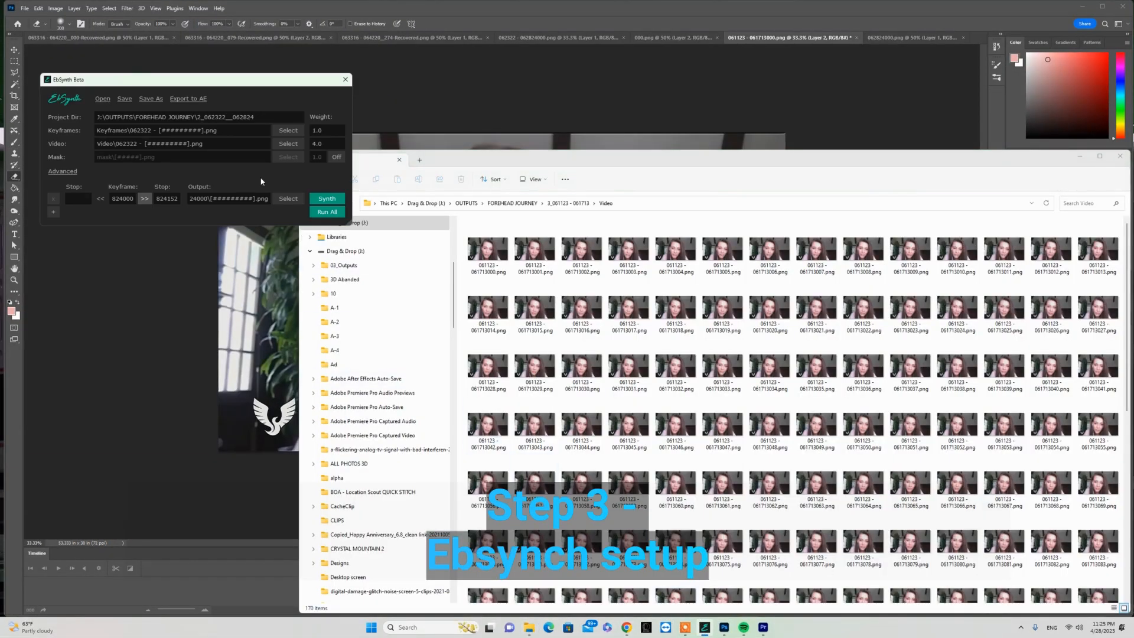
{"action": "left_click", "coordinate": [568, 203]}
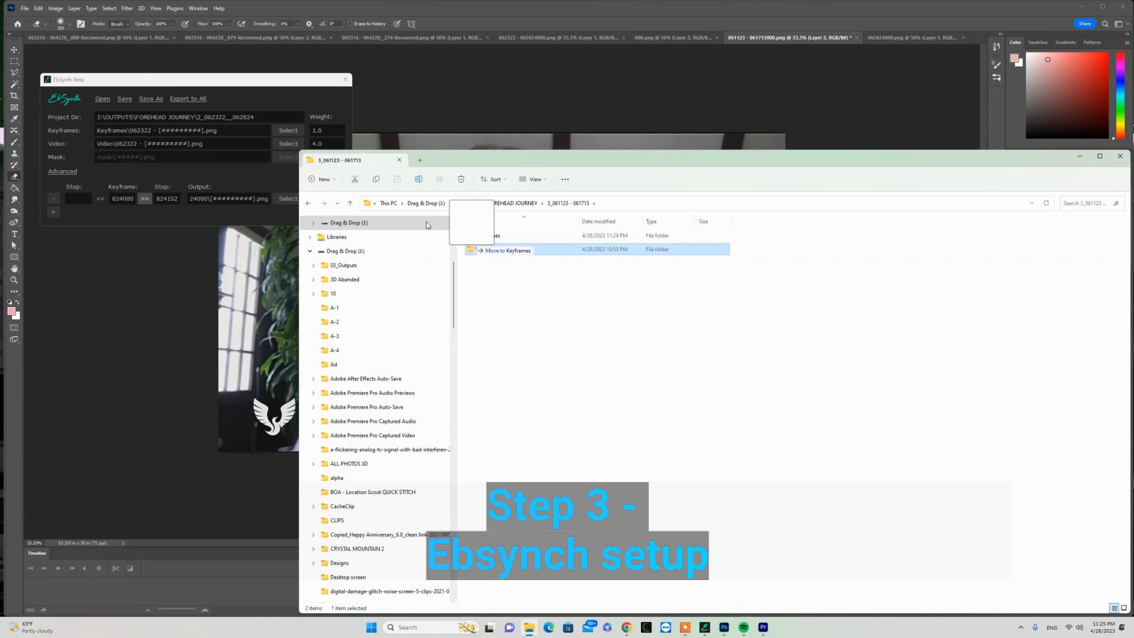
{"action": "left_click_drag", "start_coordinate": [210, 148], "coordinate": [210, 148]}
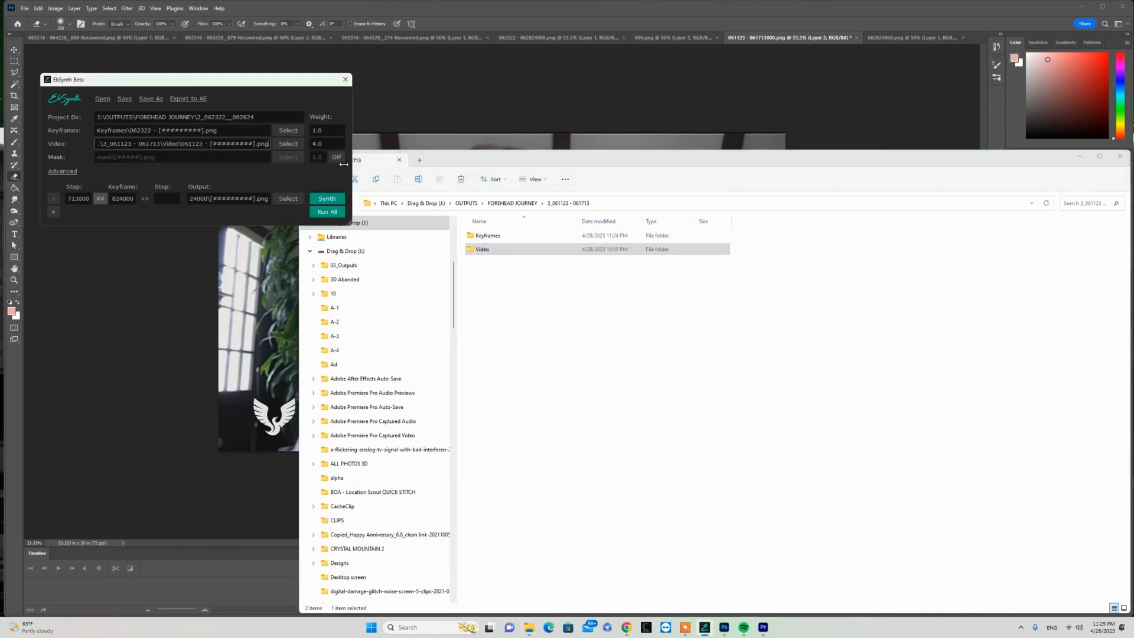
{"action": "left_click", "coordinate": [507, 237]}
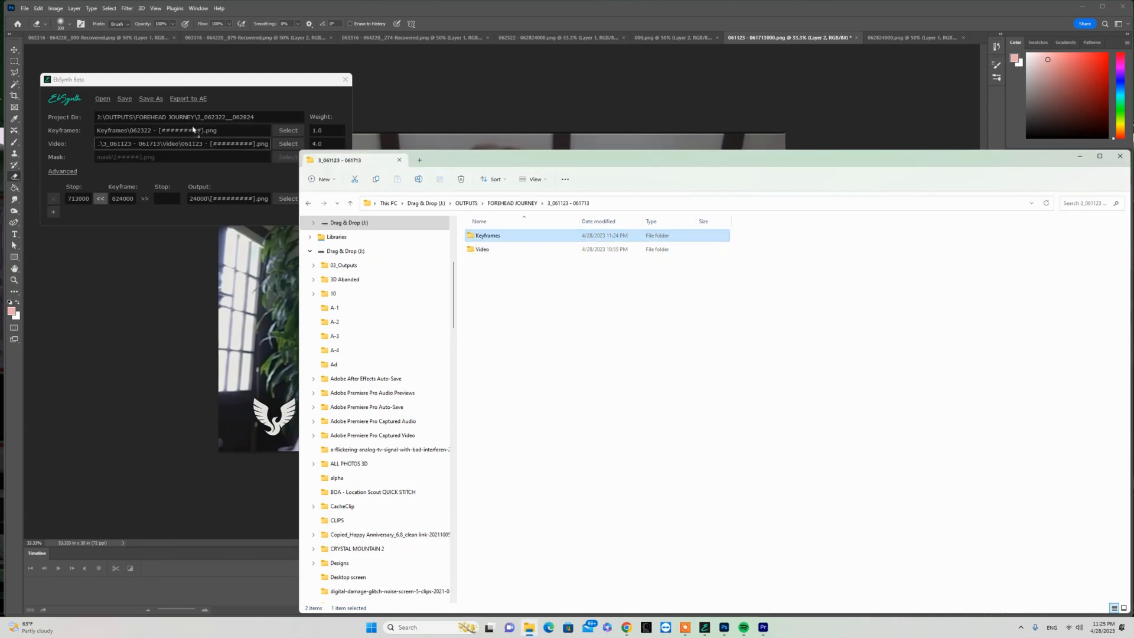
{"action": "left_click_drag", "start_coordinate": [169, 136], "coordinate": [169, 136]}
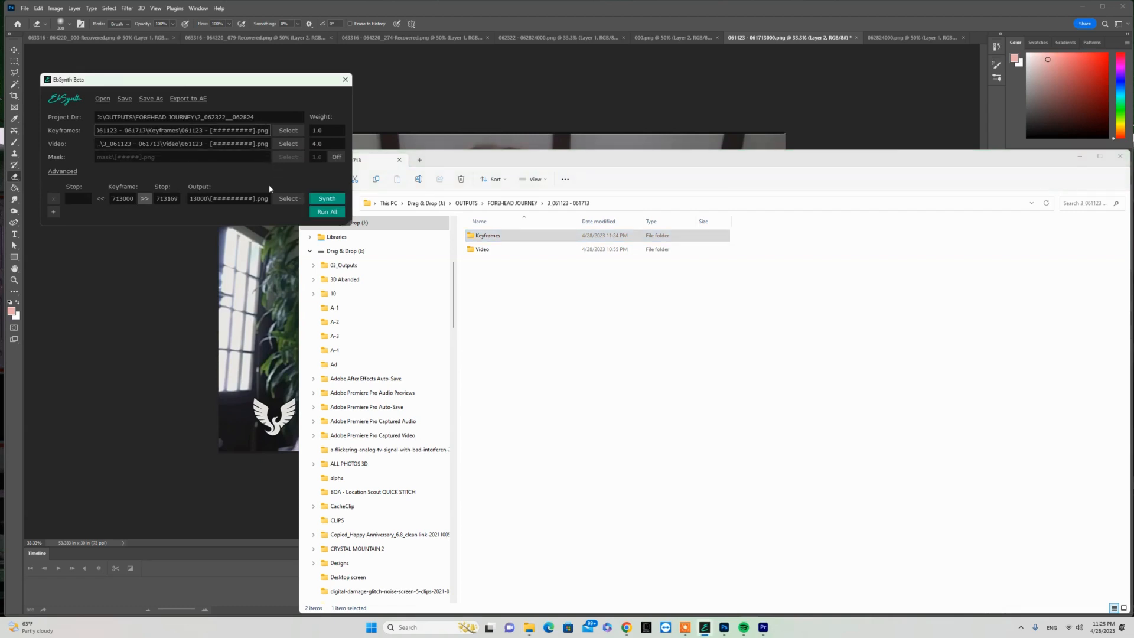
- Check the PNG in the Keyframes folder of 3_061123 - 061713 and run all the EbSynth syntheses
{"action": "left_click", "coordinate": [471, 239]}
{"action": "double_click", "coordinate": [471, 239]}
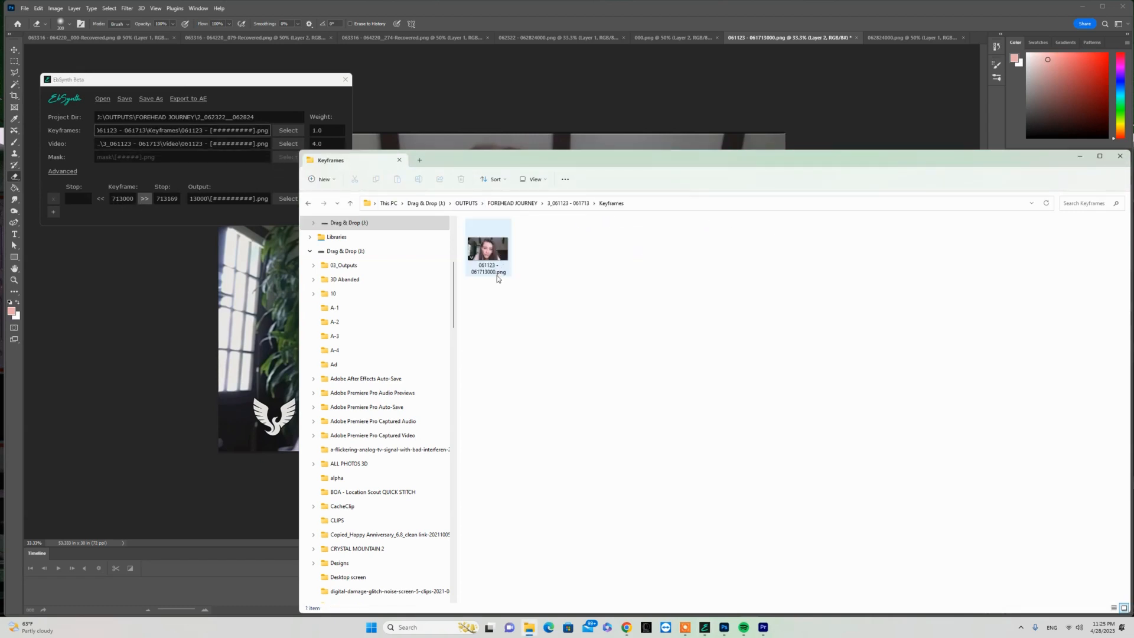
{"action": "left_click", "coordinate": [263, 179]}
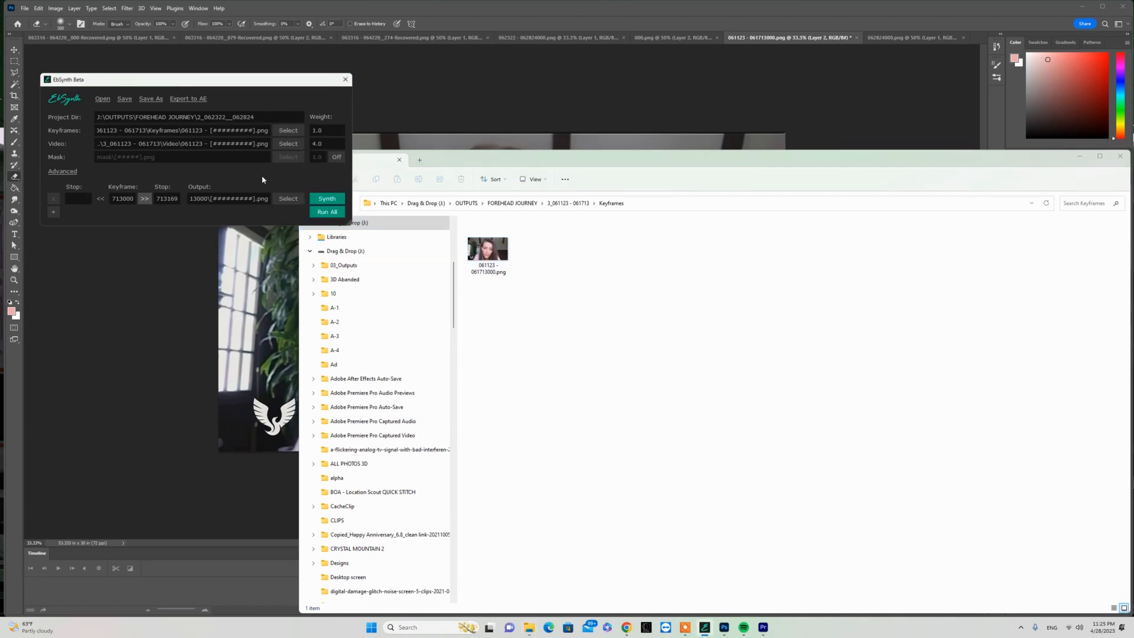
{"action": "left_click", "coordinate": [335, 214]}
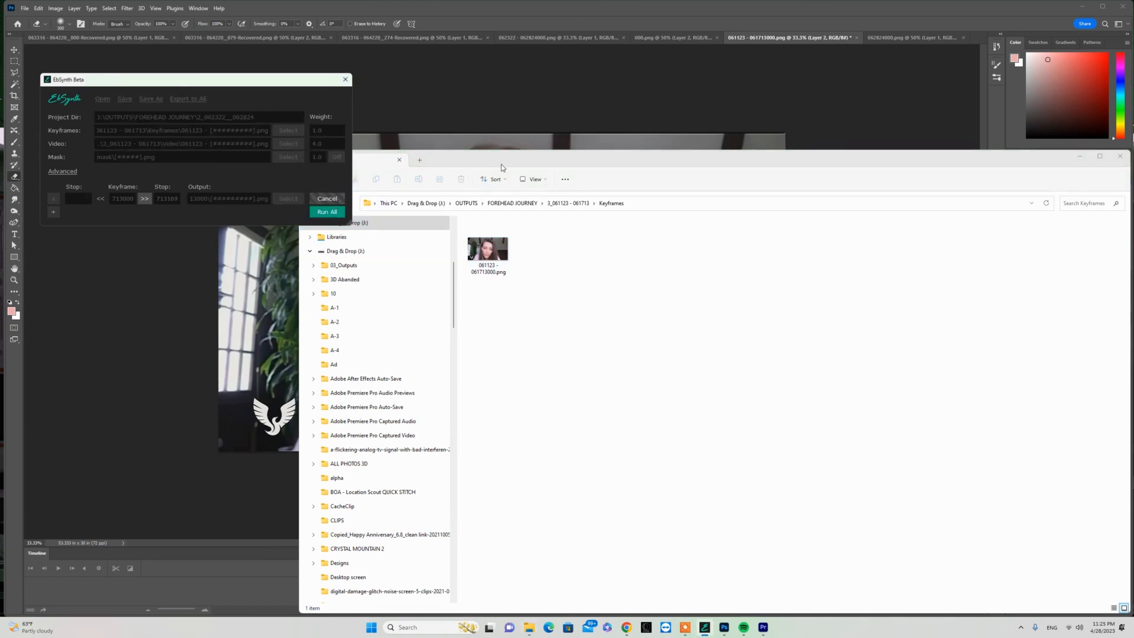
{"action": "left_click_drag", "start_coordinate": [547, 165], "coordinate": [387, 218]}
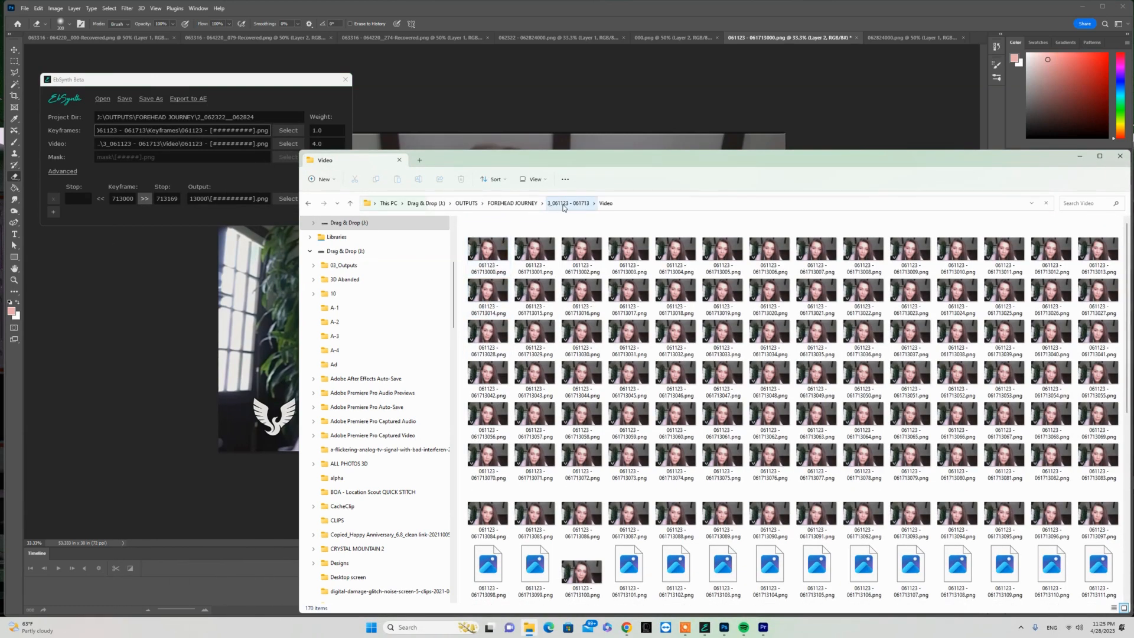
- Return from the Video frames to the Keyframes folder to verify the keyframe image, and start the EbSynth synthesis again
{"action": "left_click", "coordinate": [568, 203]}
{"action": "double_click", "coordinate": [489, 236]}
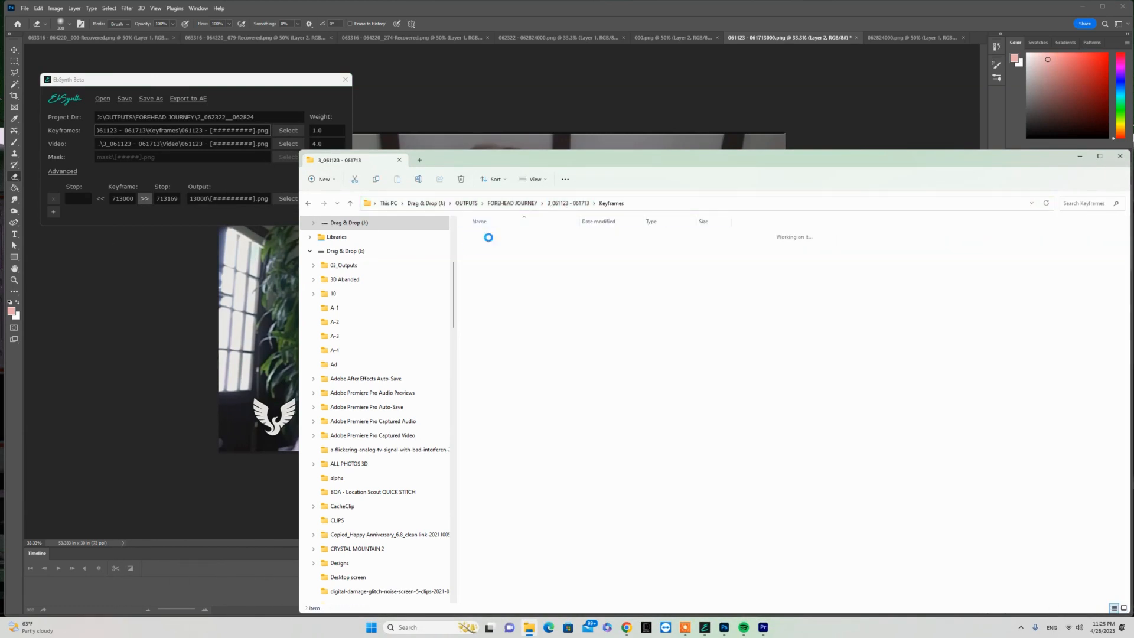
{"action": "left_click", "coordinate": [269, 181]}
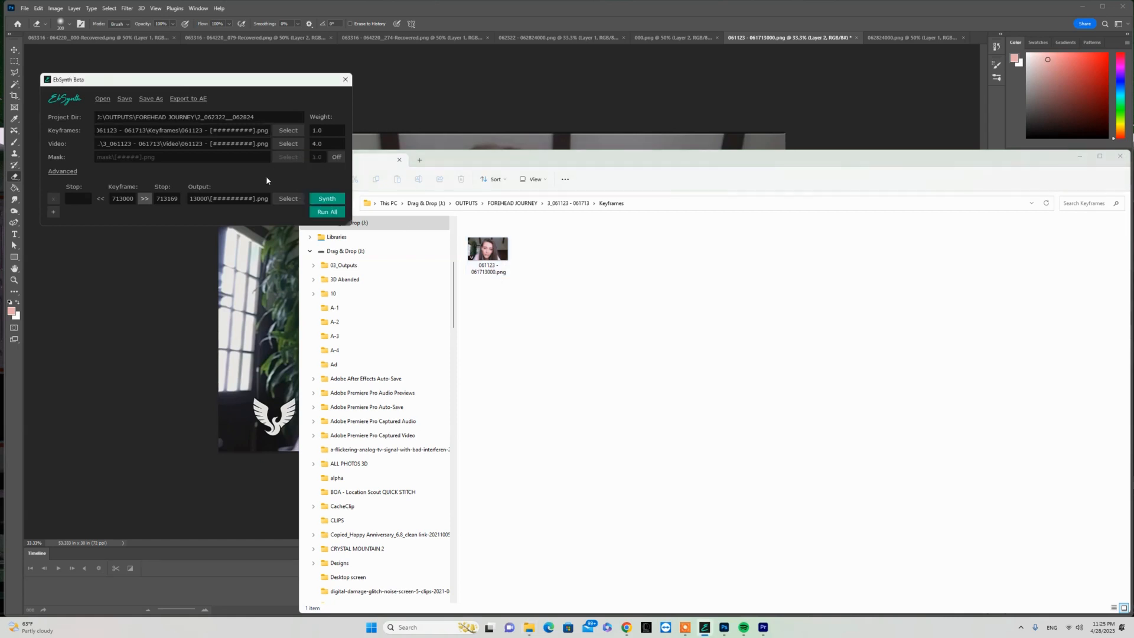
{"action": "left_click", "coordinate": [336, 213]}
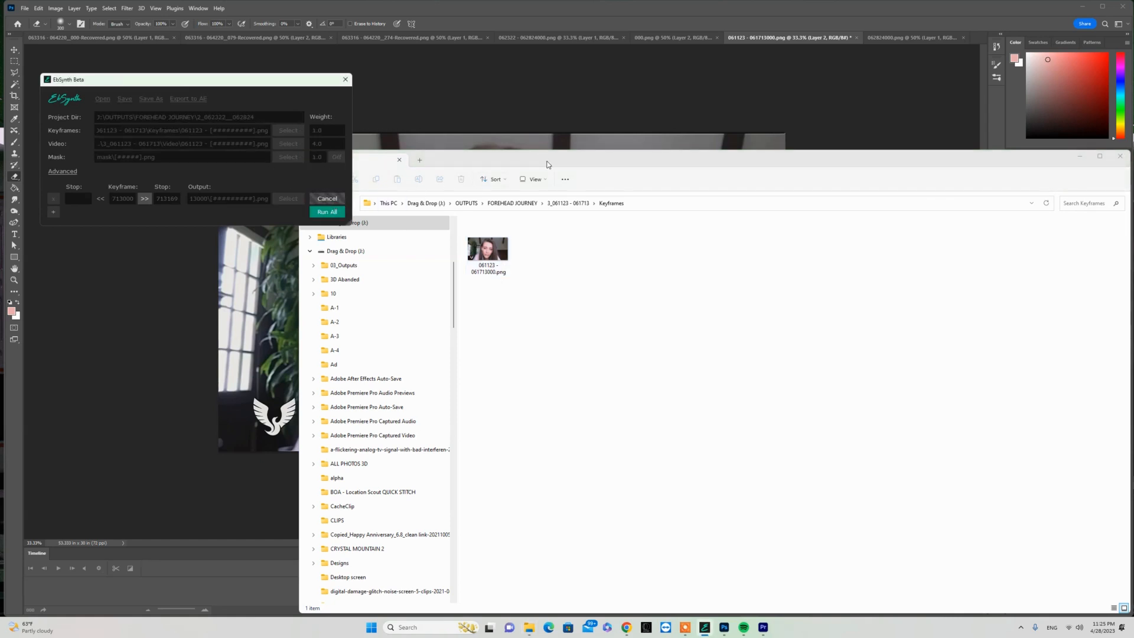
{"action": "left_click_drag", "start_coordinate": [542, 163], "coordinate": [336, 271]}
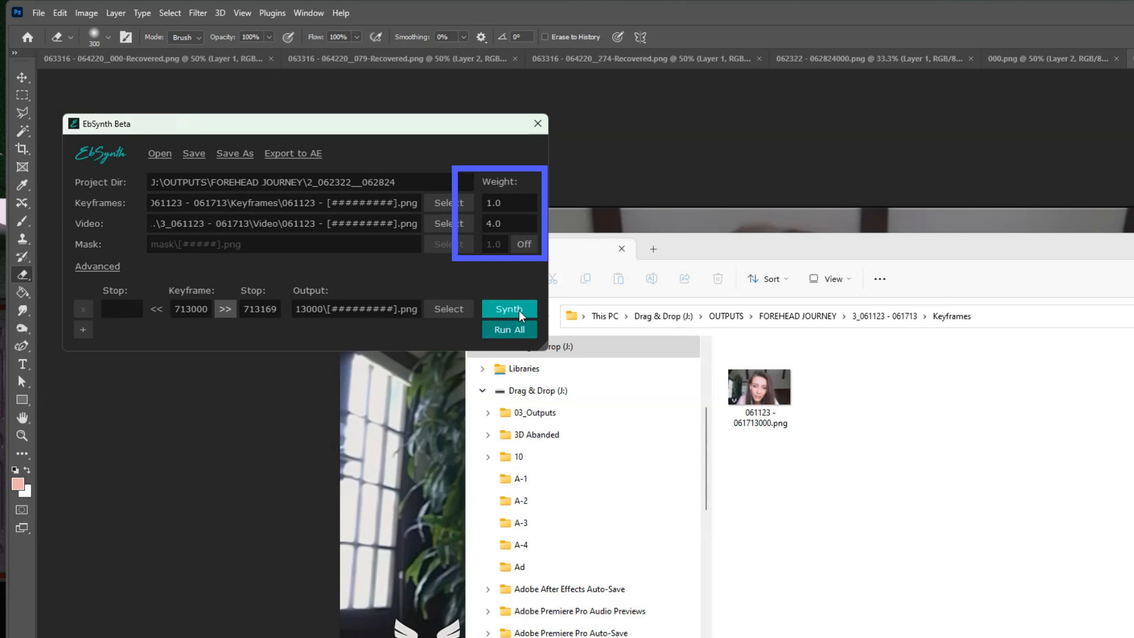
{"action": "left_click", "coordinate": [521, 315]}
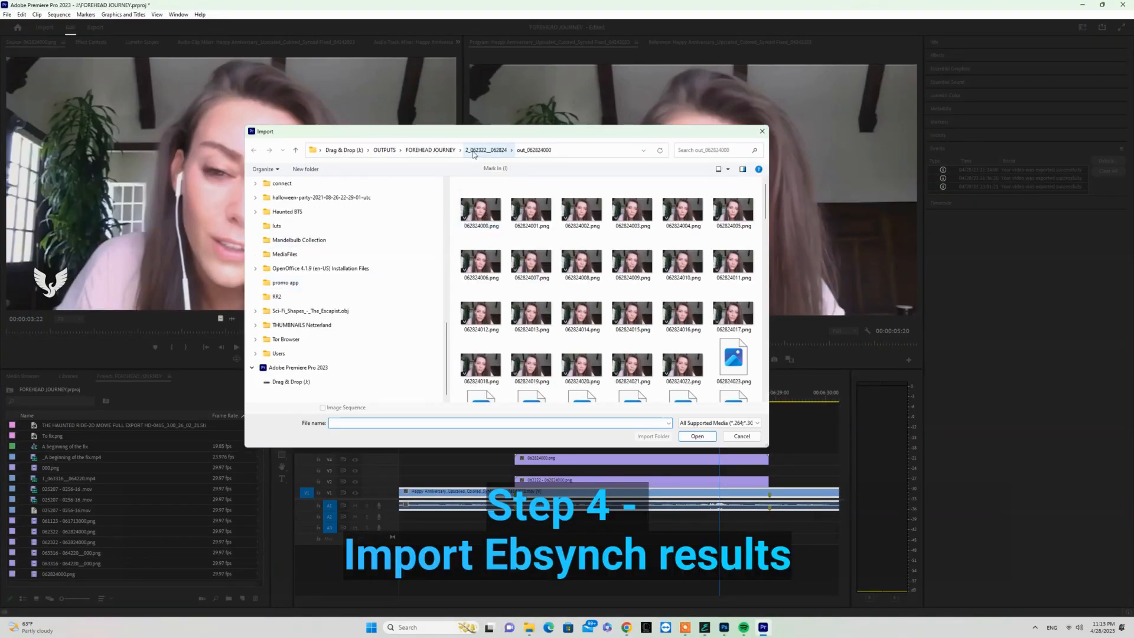
- Switch to Premiere Pro and import the PNGs from 2_062322__062824\out_062824000 as an image sequence starting with 062824000.png
{"action": "left_click", "coordinate": [486, 150]}
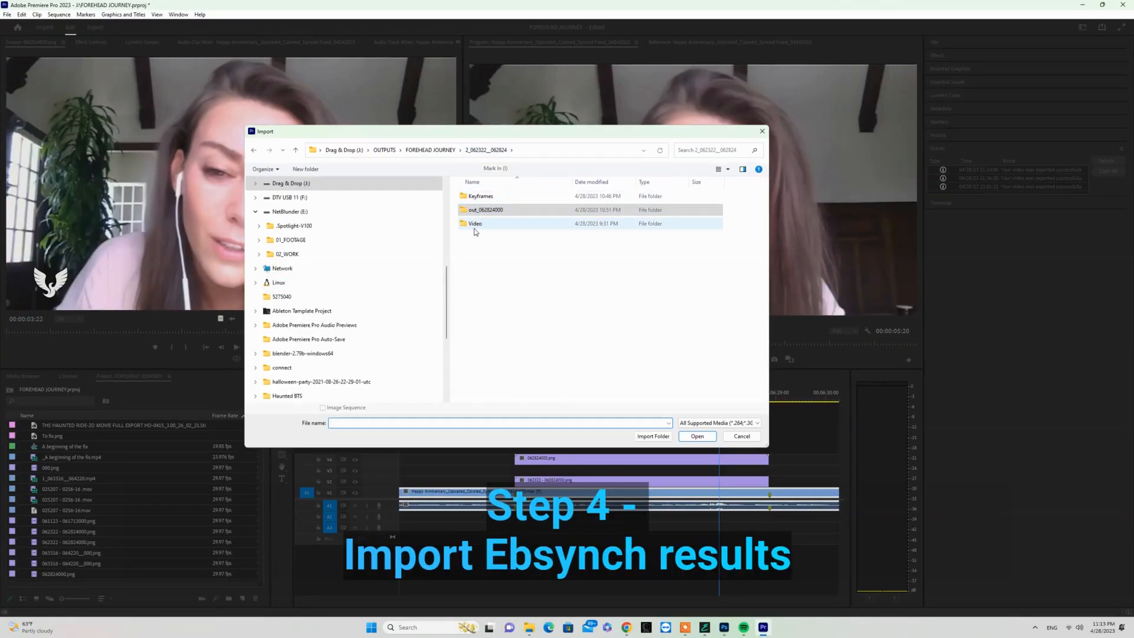
{"action": "left_click", "coordinate": [478, 213]}
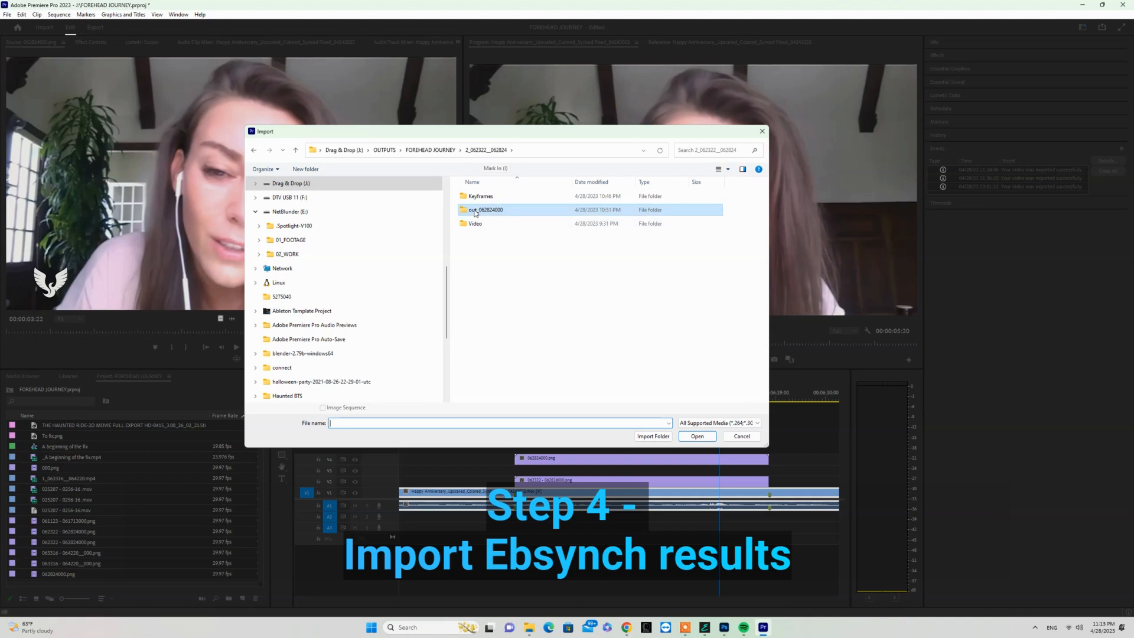
{"action": "double_click", "coordinate": [475, 213]}
{"action": "left_click", "coordinate": [481, 208]}
{"action": "left_click", "coordinate": [362, 407]}
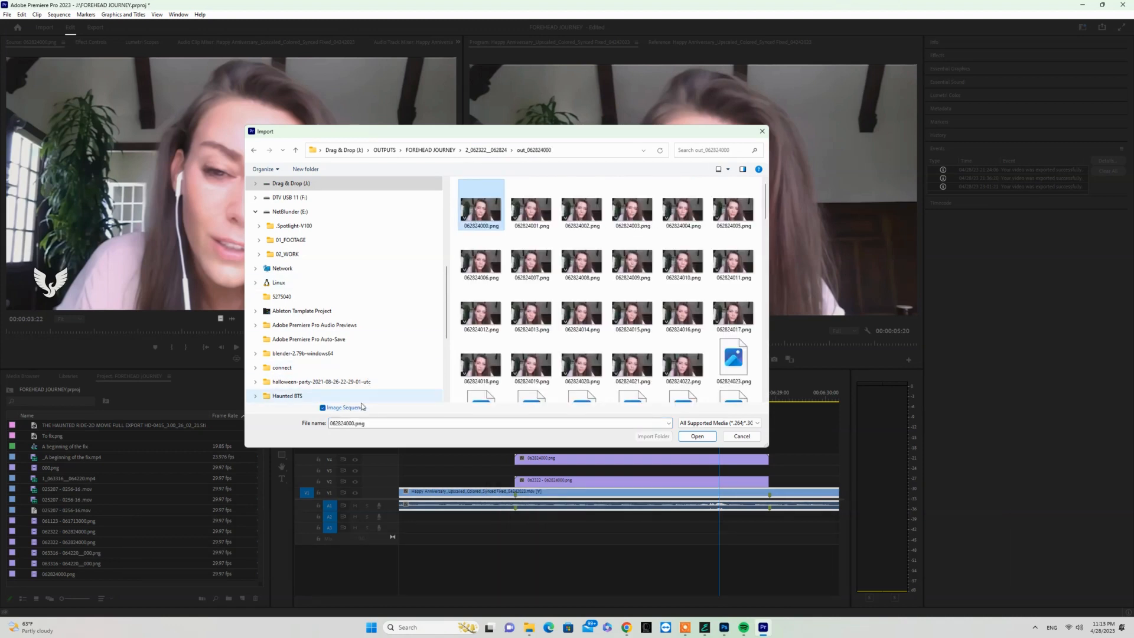
{"action": "left_click", "coordinate": [680, 438]}
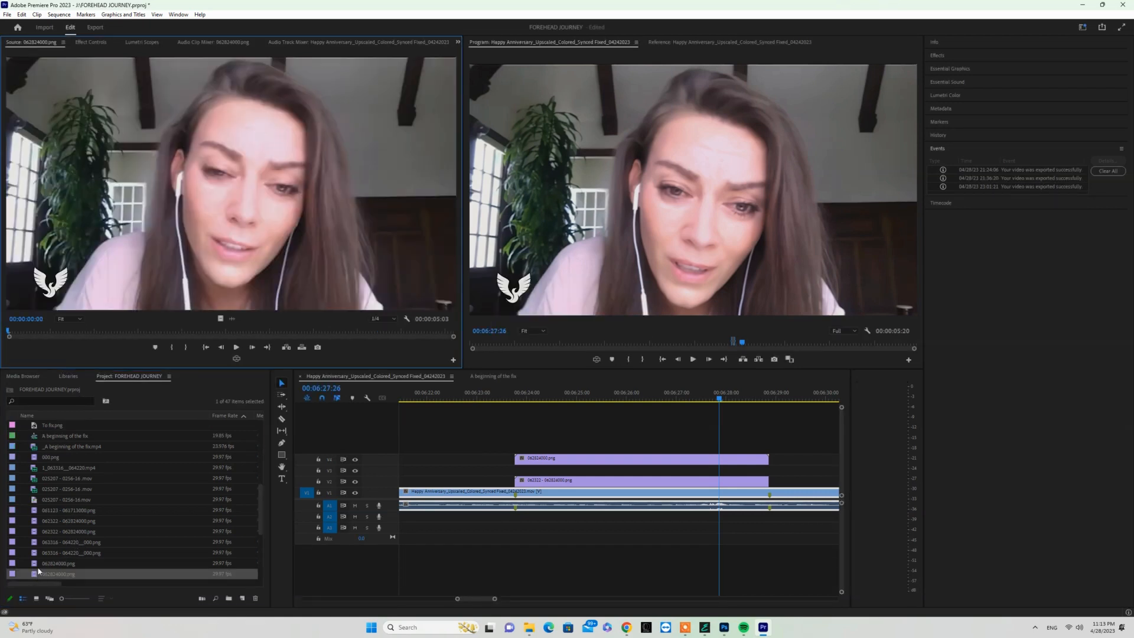
- Compare the frames around 00:06:24 with the 062824000.png clip on track V4 hidden and shown, and play that part
{"action": "left_click", "coordinate": [554, 396]}
{"action": "mouse_move", "coordinate": [554, 396]}
{"action": "left_mouse_down"}
{"action": "mouse_move", "coordinate": [525, 397]}
{"action": "mouse_move", "coordinate": [536, 399]}
{"action": "left_mouse_up"}
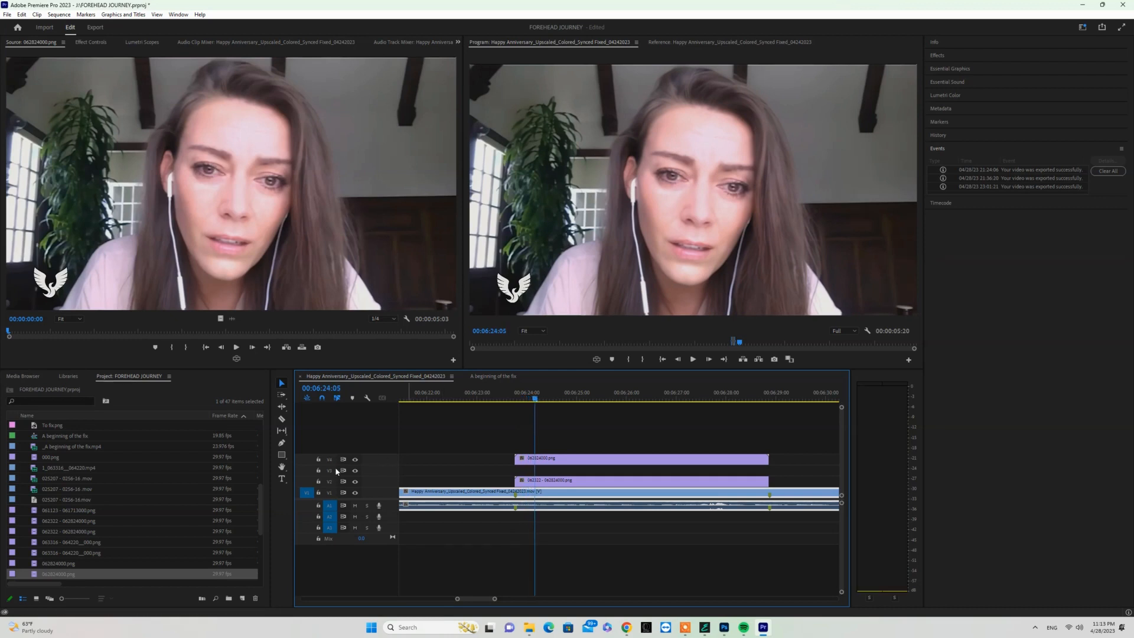
{"action": "left_click", "coordinate": [355, 460]}
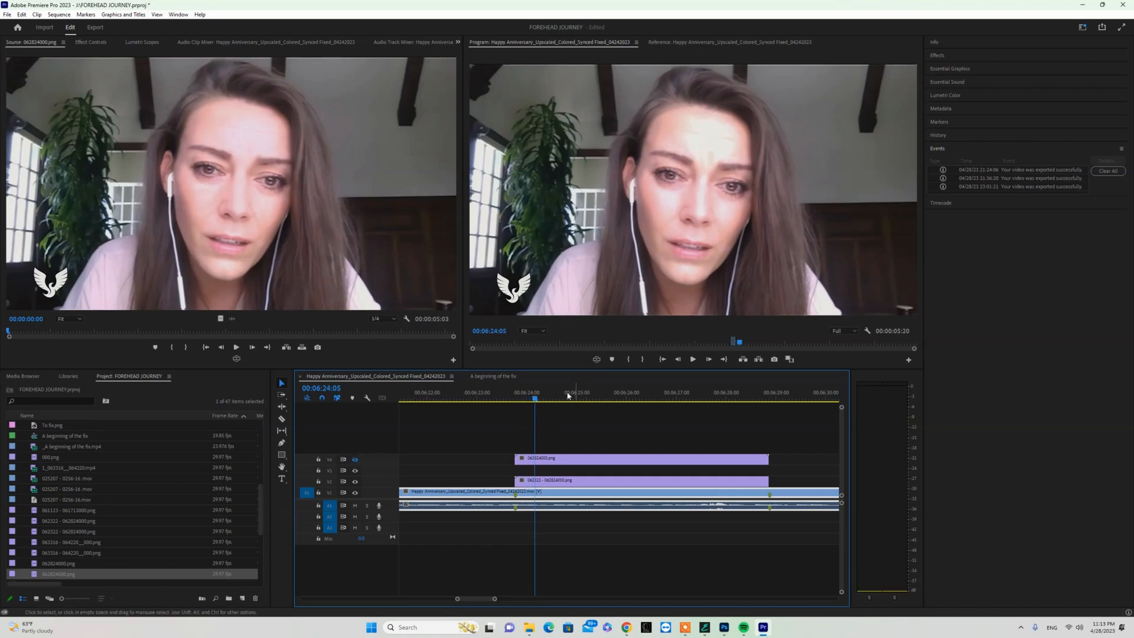
{"action": "left_click", "coordinate": [547, 397]}
{"action": "left_click", "coordinate": [355, 460]}
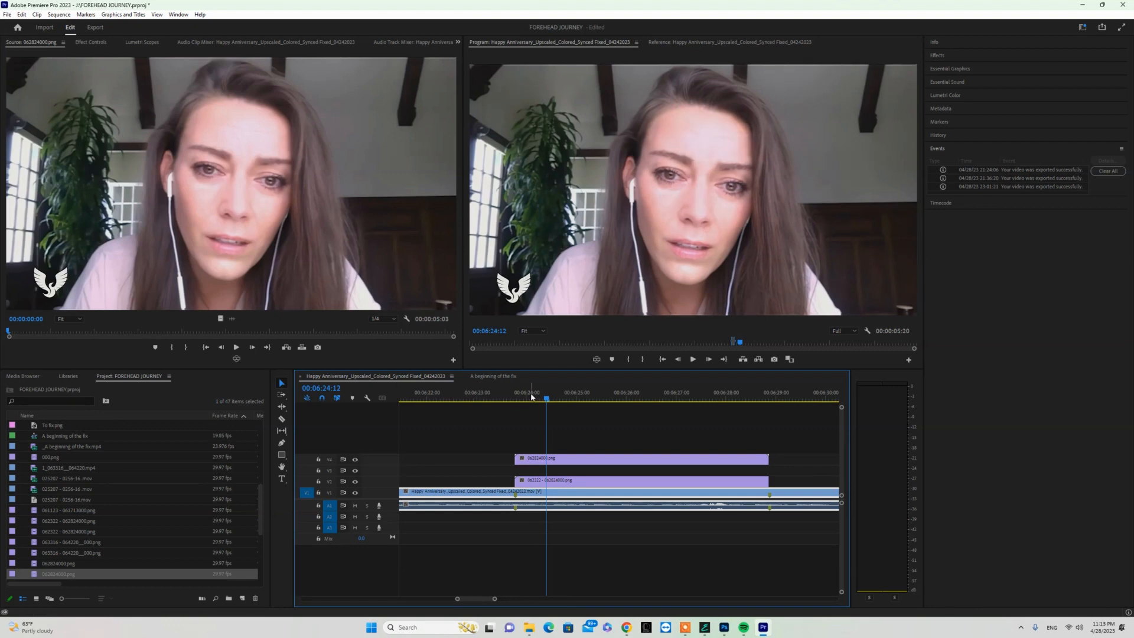
{"action": "left_click_drag", "start_coordinate": [531, 397], "coordinate": [526, 400]}
{"action": "key", "text": "space"}
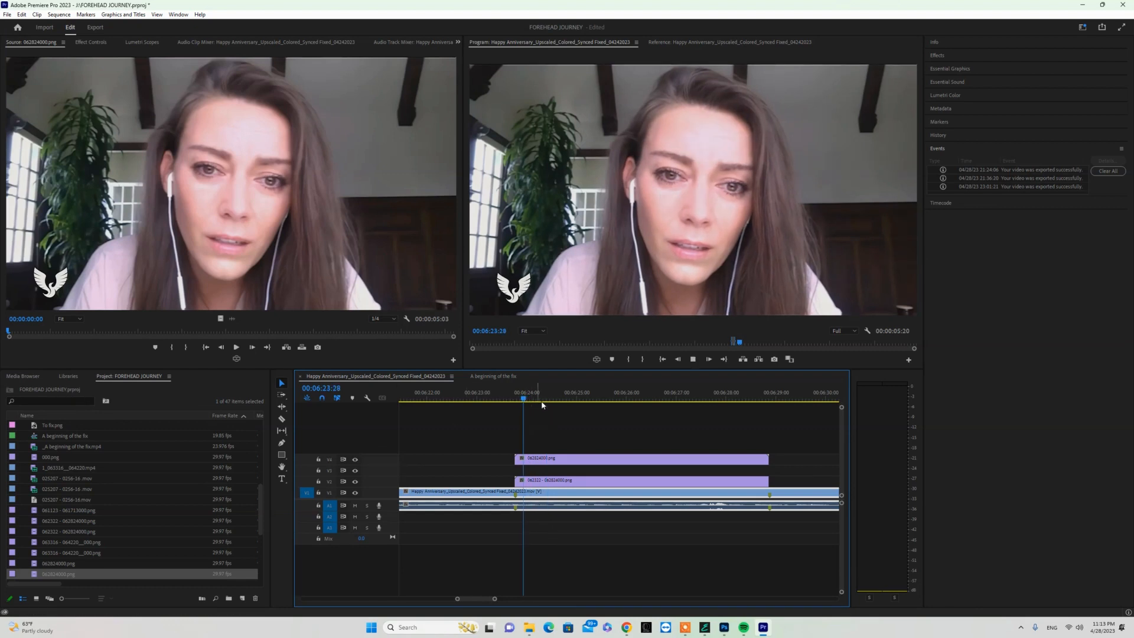
{"action": "key", "text": "space"}
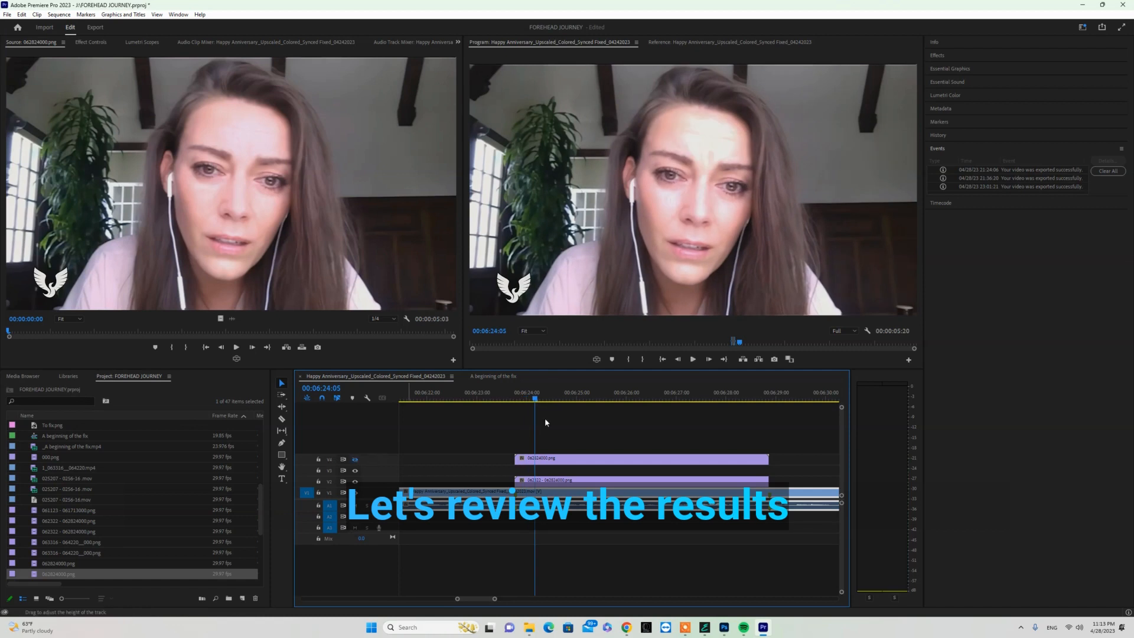
- Play the imported 062824000.png sequence in the source monitor and scrub through it to check the retouched forehead
{"action": "left_click", "coordinate": [546, 396]}
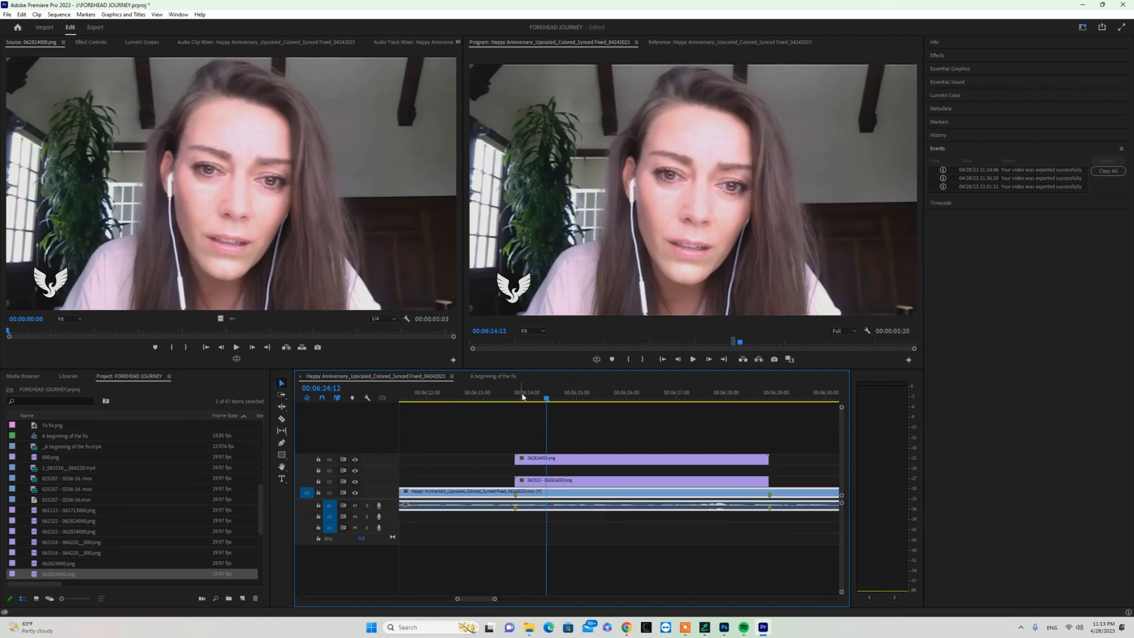
{"action": "left_click_drag", "start_coordinate": [532, 399], "coordinate": [525, 401]}
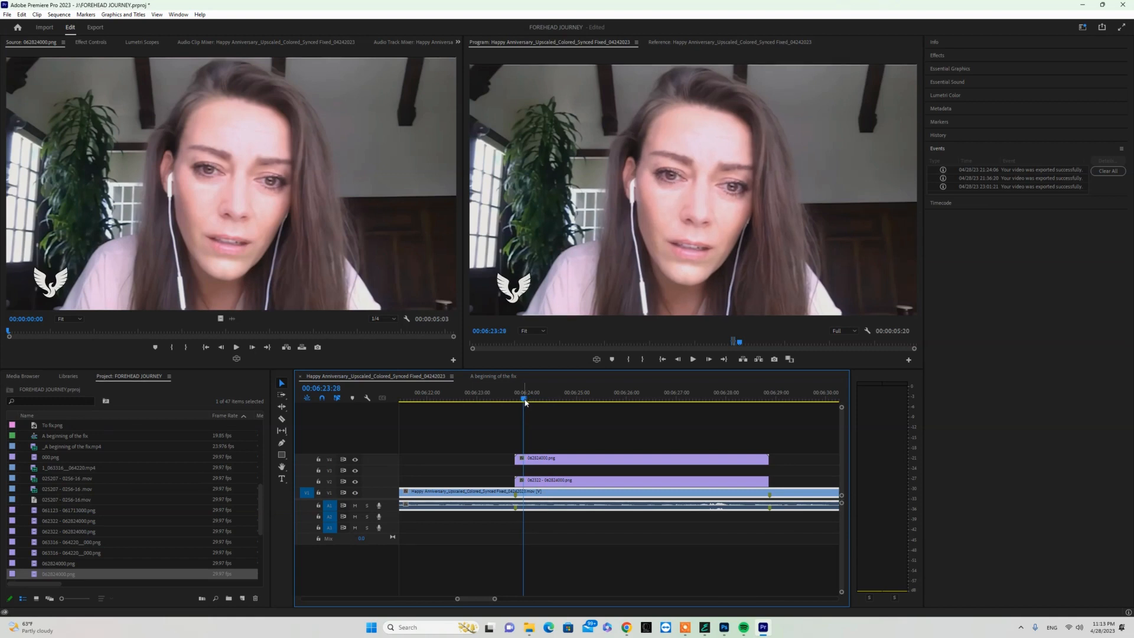
{"action": "left_click", "coordinate": [223, 237]}
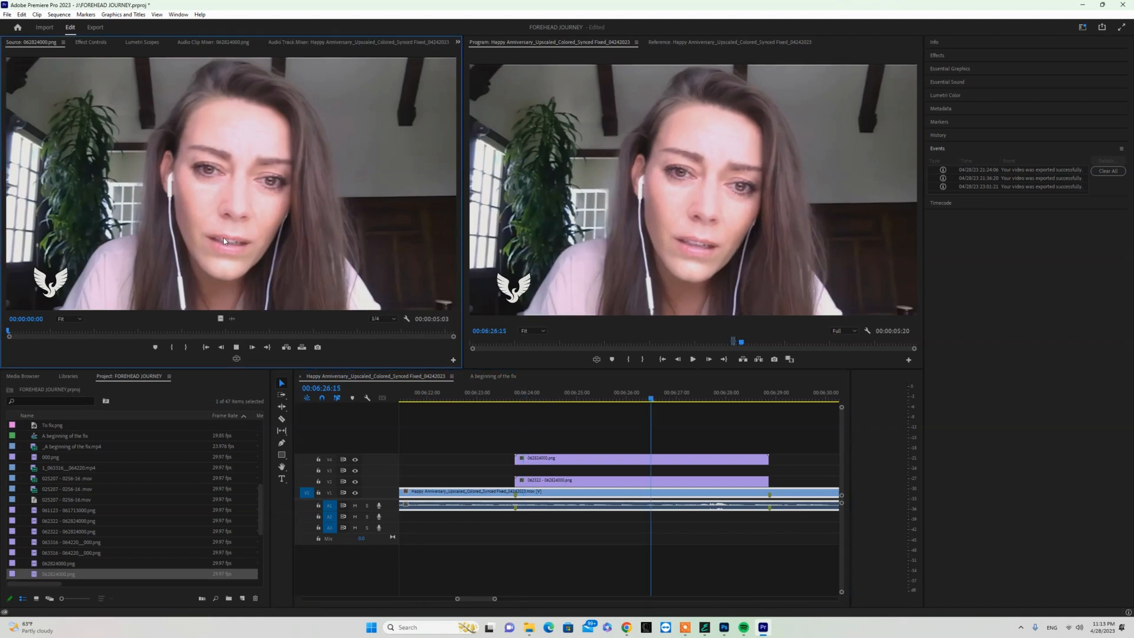
{"action": "key", "text": "space"}
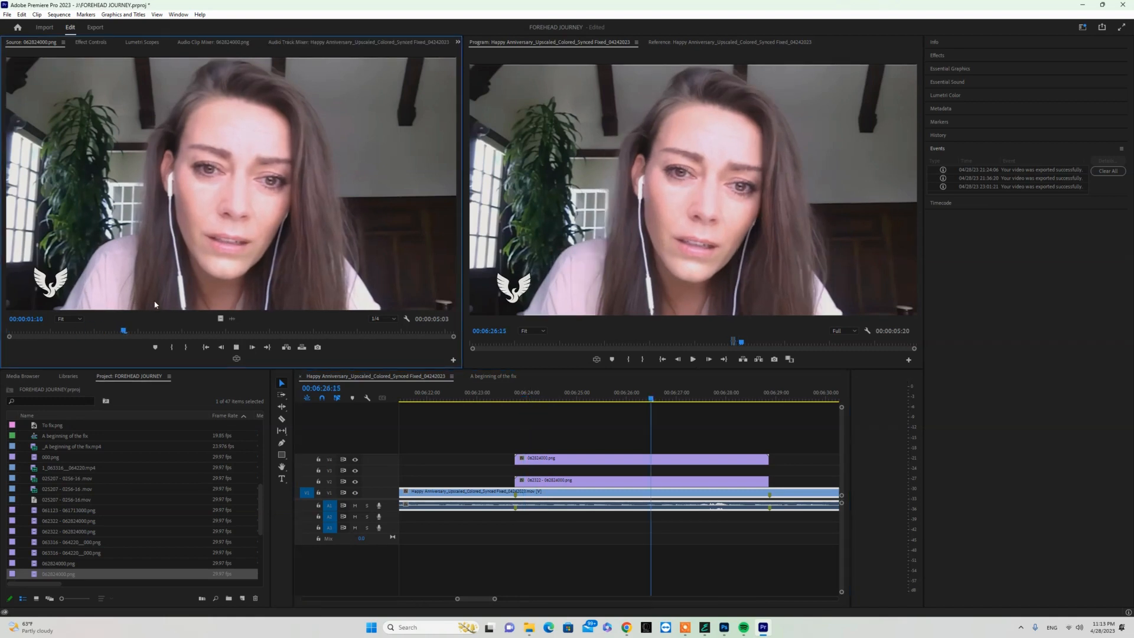
{"action": "left_click_drag", "start_coordinate": [152, 331], "coordinate": [283, 335]}
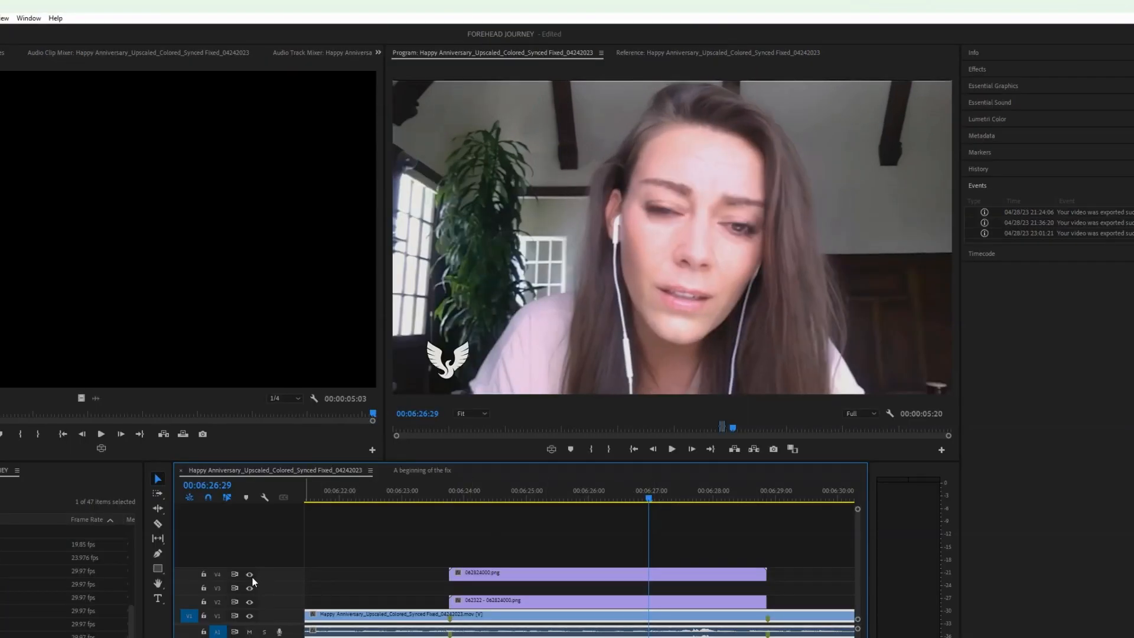
- Toggle the retouched clip's track V4 off and on at 00:06:26:29 and 00:06:28:02 to compare the forehead
{"action": "left_click", "coordinate": [251, 576]}
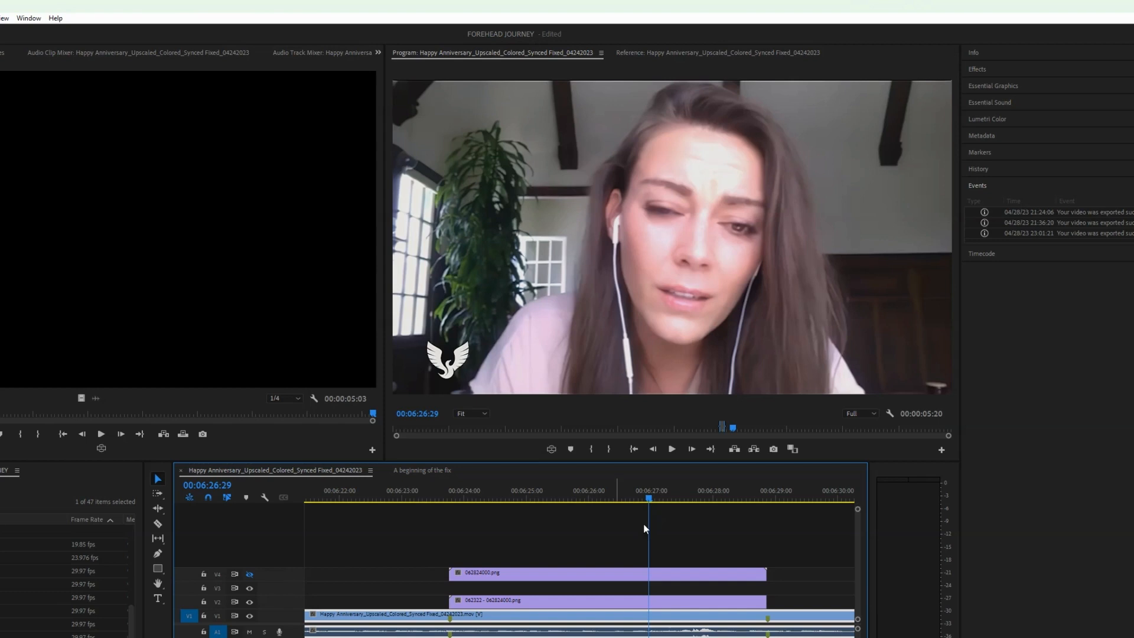
{"action": "left_click", "coordinate": [688, 499]}
{"action": "left_click", "coordinate": [249, 574]}
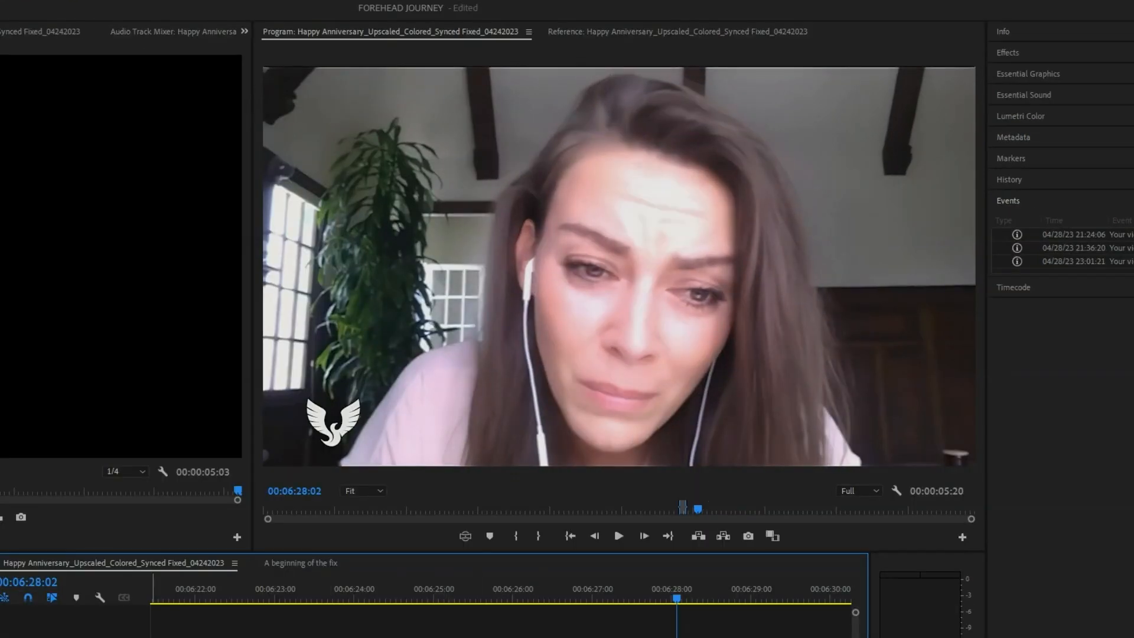
{"action": "left_click", "coordinate": [335, 598]}
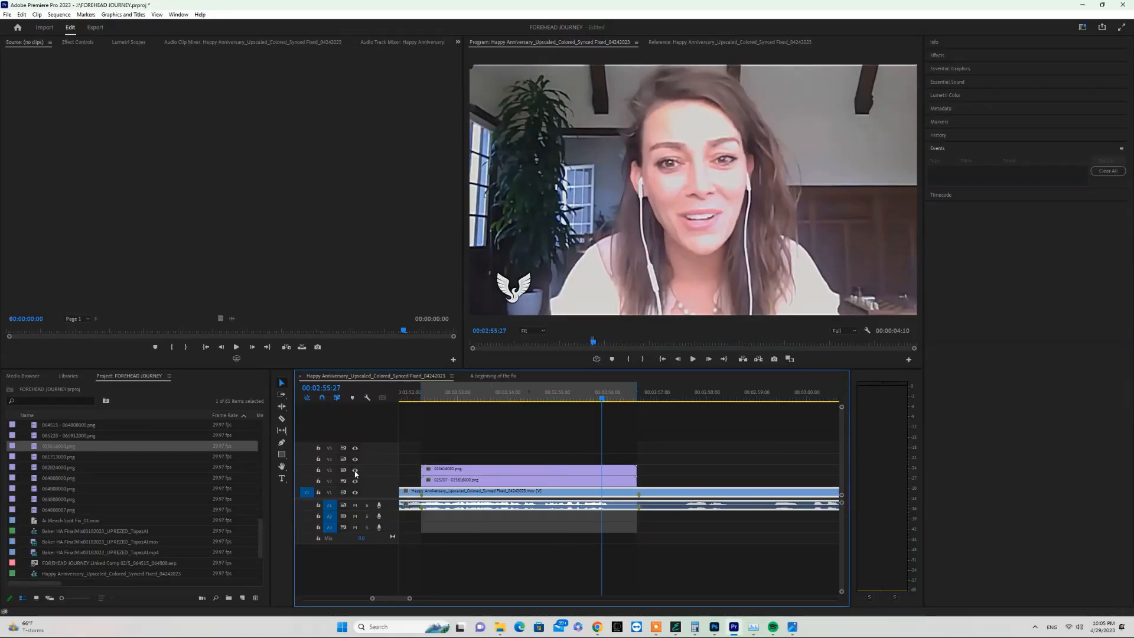
- Scrub through the section around 00:02:53, enlarge the preview, and examine the face with track V3's visibility toggled
{"action": "key", "text": "equal"}
{"action": "key", "text": "equal"}
{"action": "left_click_drag", "start_coordinate": [581, 400], "coordinate": [390, 401]}
{"action": "key", "text": "minus"}
{"action": "key", "text": "minus"}
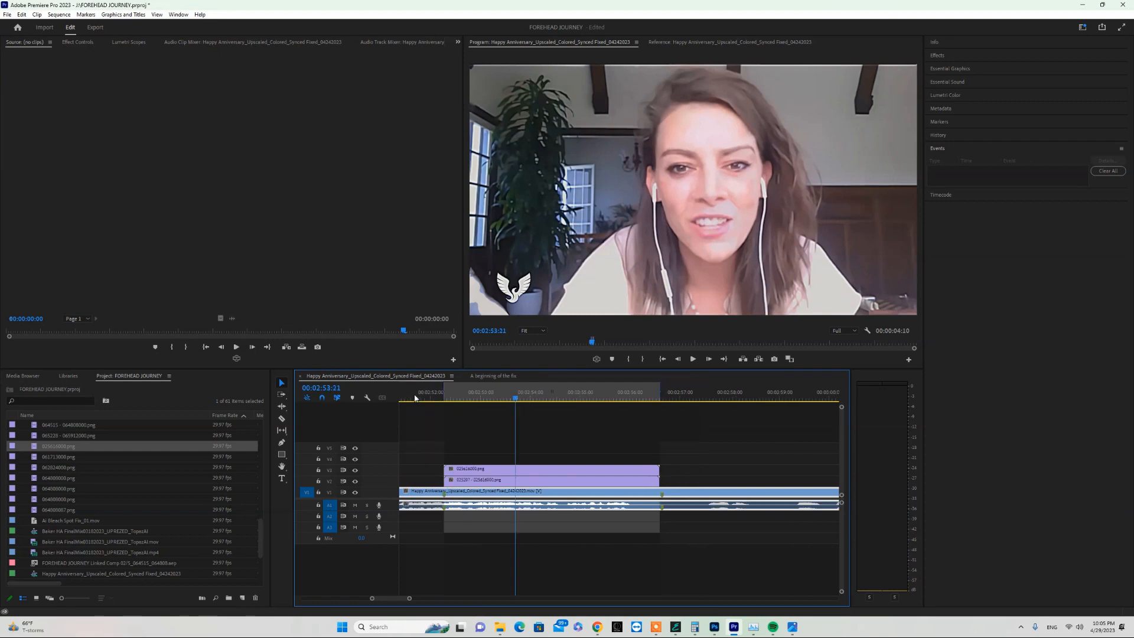
{"action": "left_click", "coordinate": [533, 331]}
{"action": "left_click", "coordinate": [549, 380]}
{"action": "left_click_drag", "start_coordinate": [914, 183], "coordinate": [916, 169]}
{"action": "left_click_drag", "start_coordinate": [682, 323], "coordinate": [738, 320]}
{"action": "left_click", "coordinate": [355, 471]}
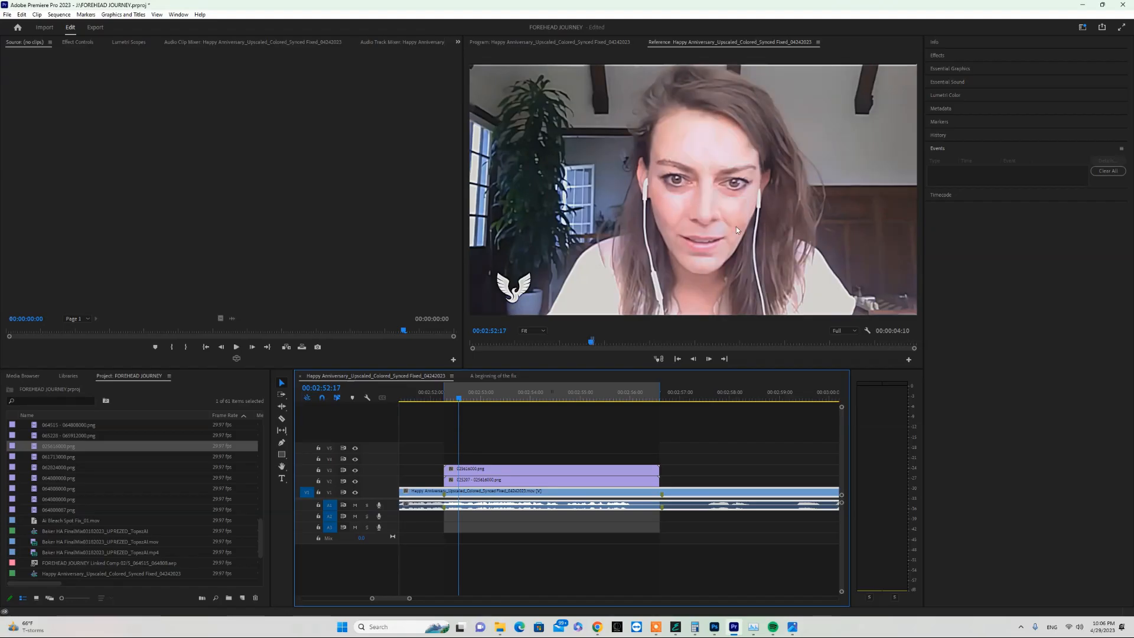
- Replace the two stacked PNG clips on V2 and V3 with an After Effects composition, using folder 7_025207__025616 for the project file
{"action": "left_click_drag", "start_coordinate": [529, 455], "coordinate": [550, 480]}
{"action": "right_click", "coordinate": [550, 471]}
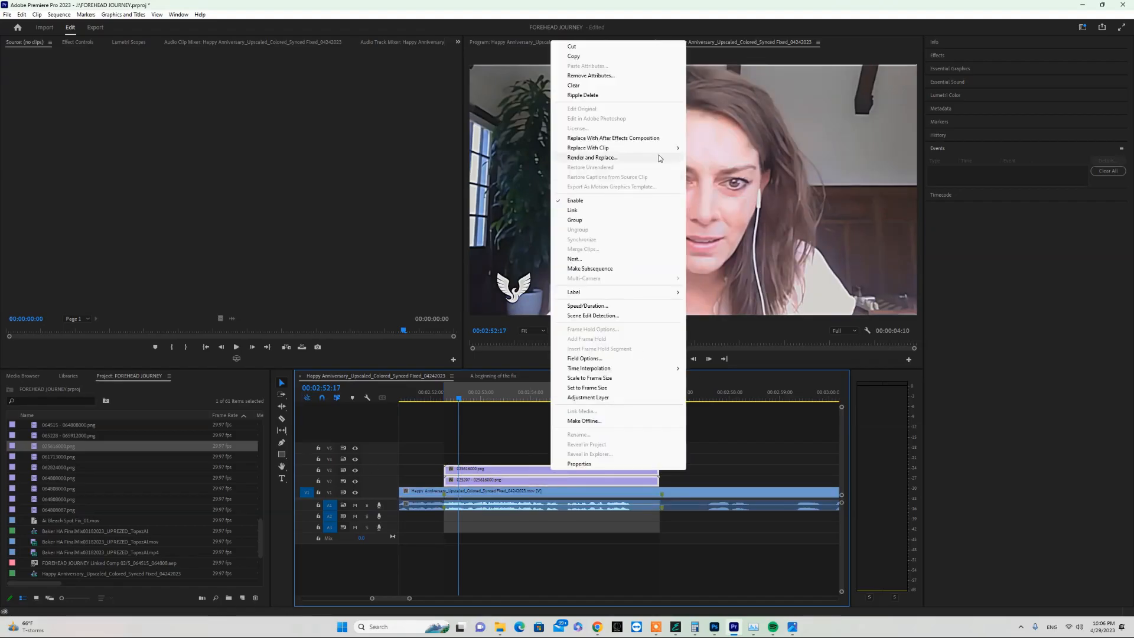
{"action": "left_click", "coordinate": [631, 139]}
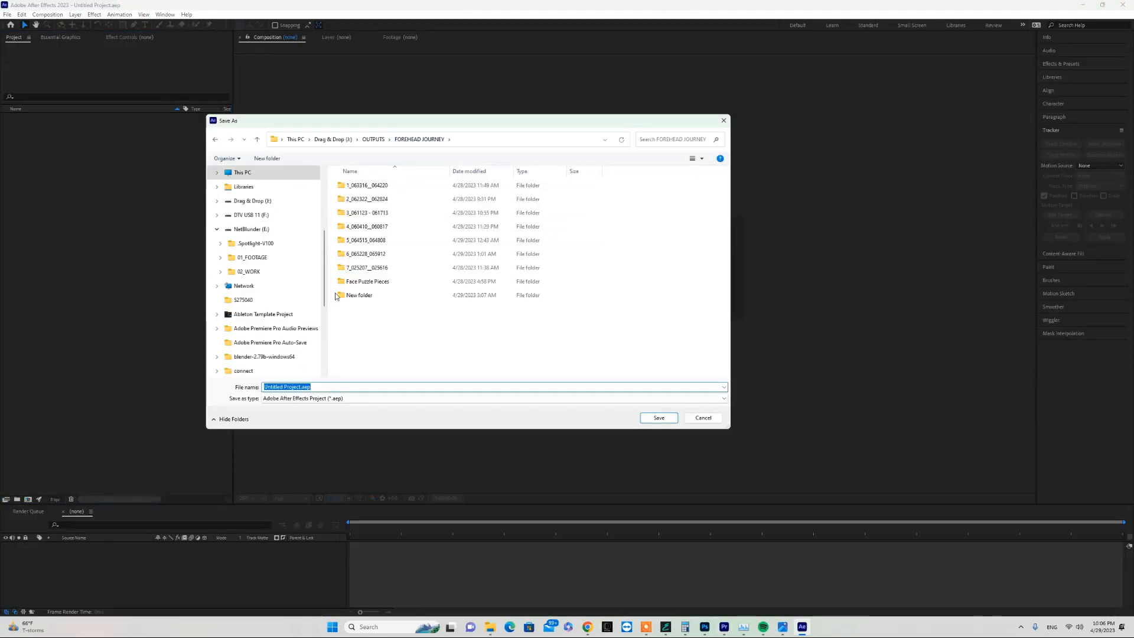
{"action": "double_click", "coordinate": [356, 269]}
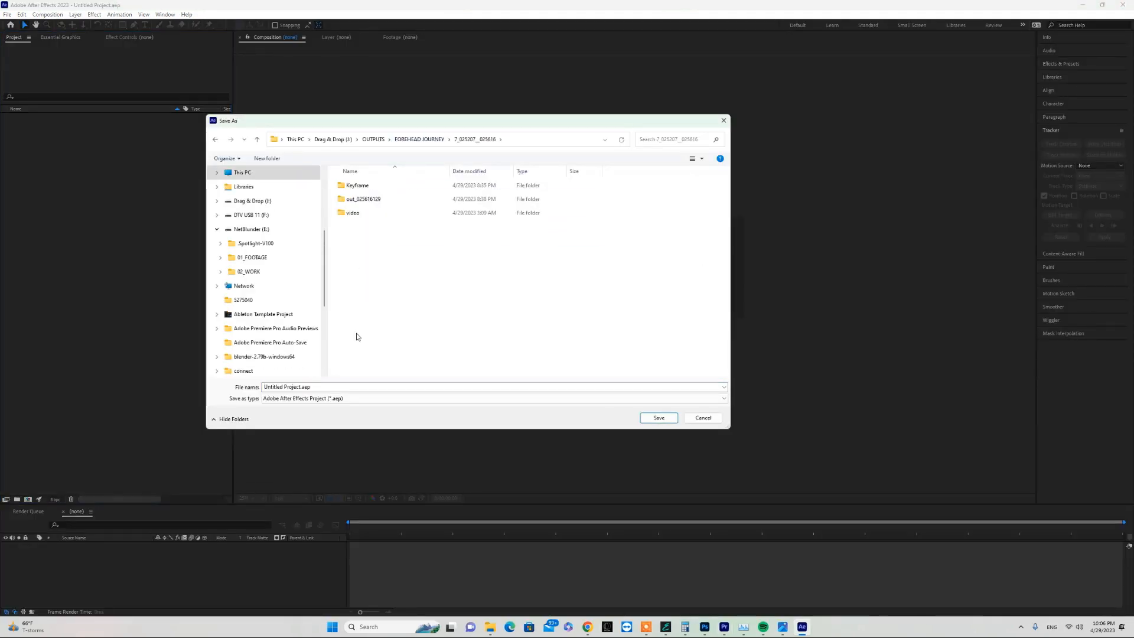
{"action": "left_click", "coordinate": [358, 387]}
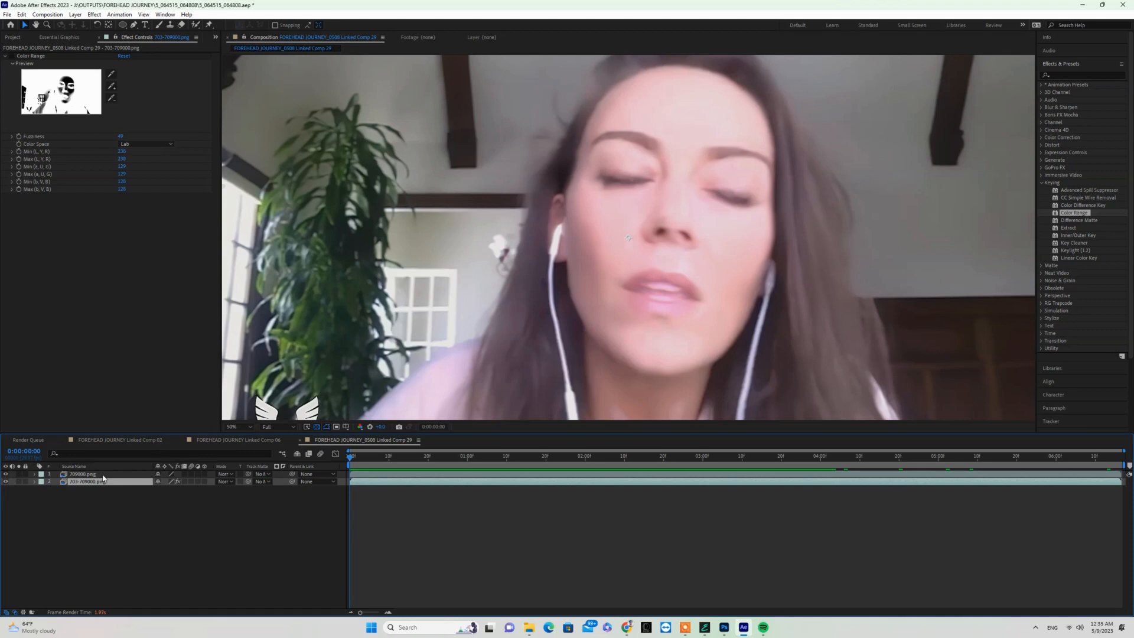
- Compare the face at 0:00:00:08 with the 709000.png layer hidden and shown, and scrub to 0:00:02:29 to inspect the blend
{"action": "left_click", "coordinate": [104, 475]}
{"action": "left_click_drag", "start_coordinate": [468, 458], "coordinate": [382, 463]}
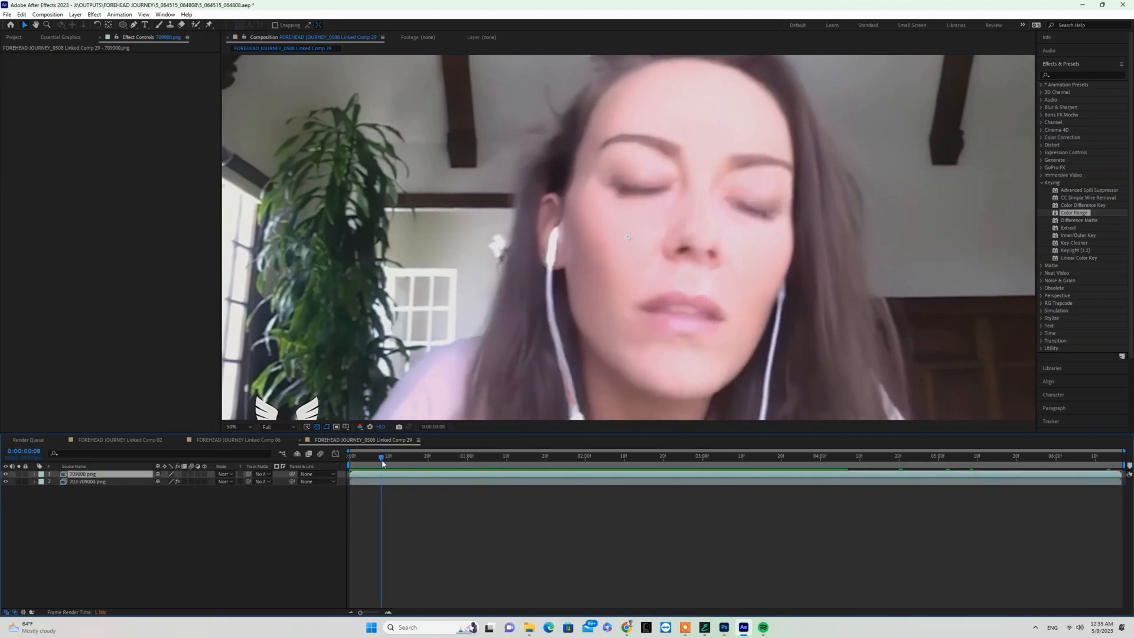
{"action": "left_click", "coordinate": [5, 474]}
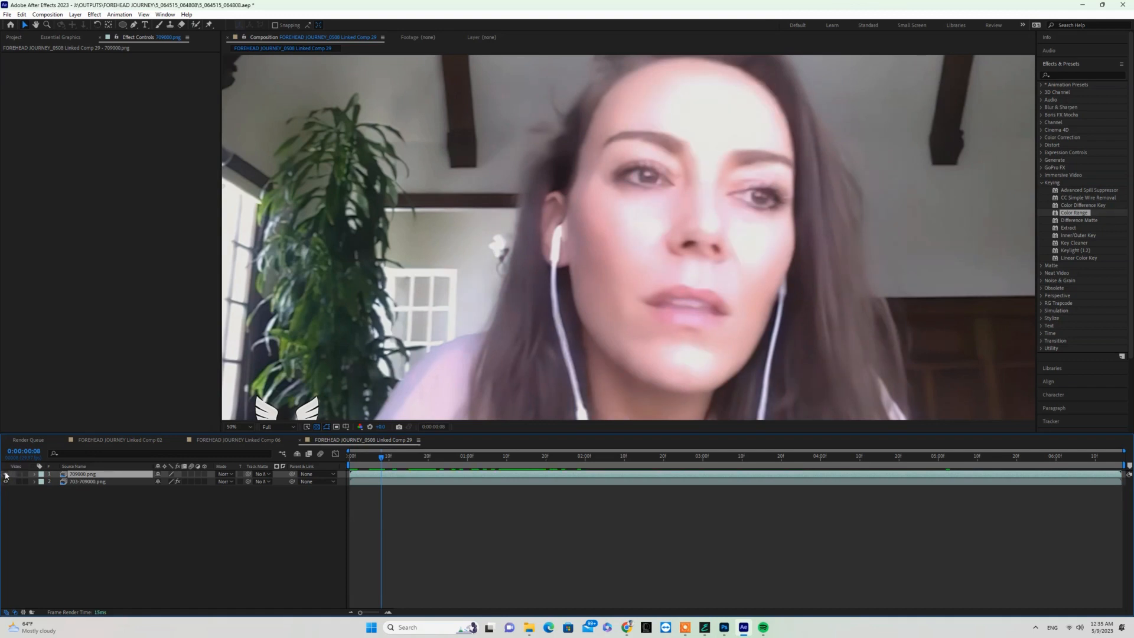
{"action": "left_click", "coordinate": [5, 474]}
{"action": "left_click", "coordinate": [6, 473]}
{"action": "left_click", "coordinate": [6, 474]}
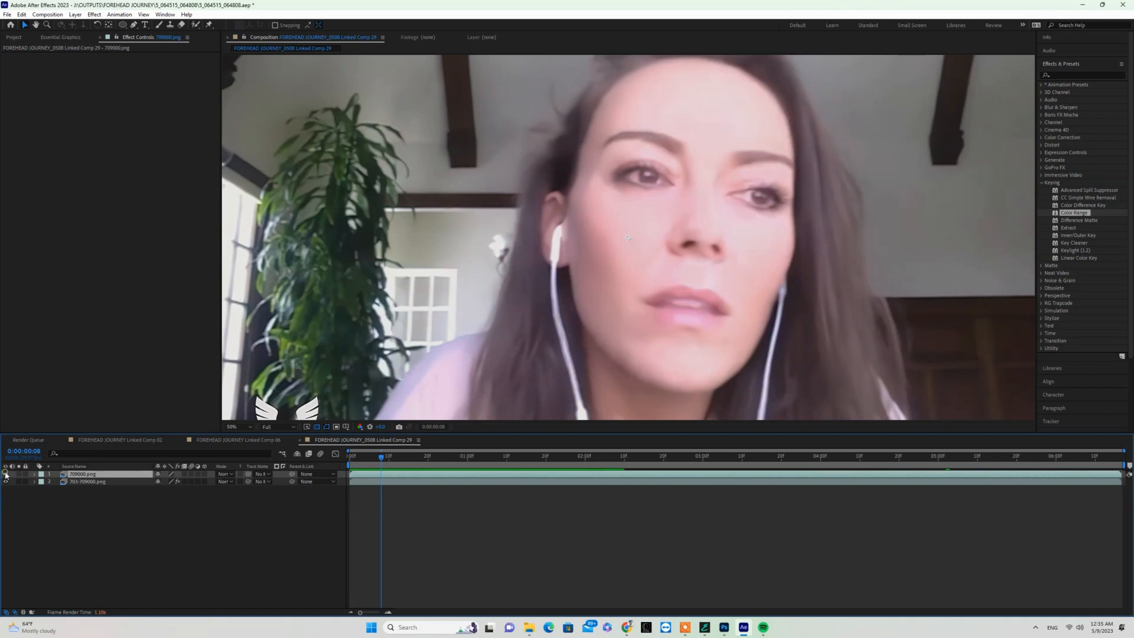
{"action": "left_click_drag", "start_coordinate": [471, 463], "coordinate": [701, 471]}
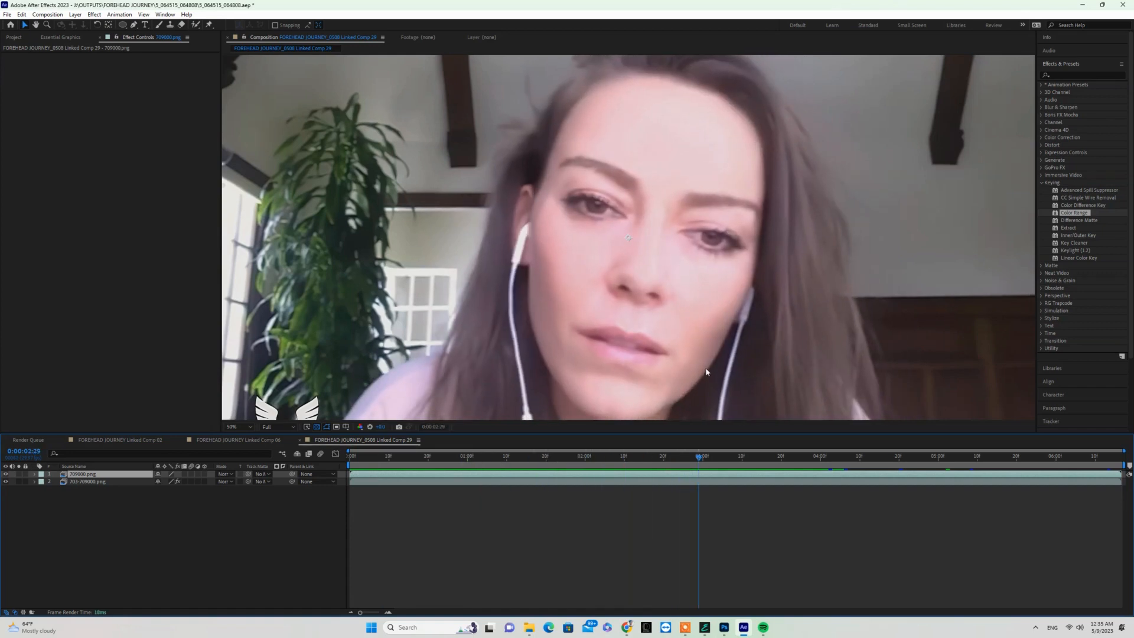
- Stack the 703-709000.png layer above the 709000.png layer in the composition
{"action": "key", "text": "comma"}
{"action": "key", "text": "space"}
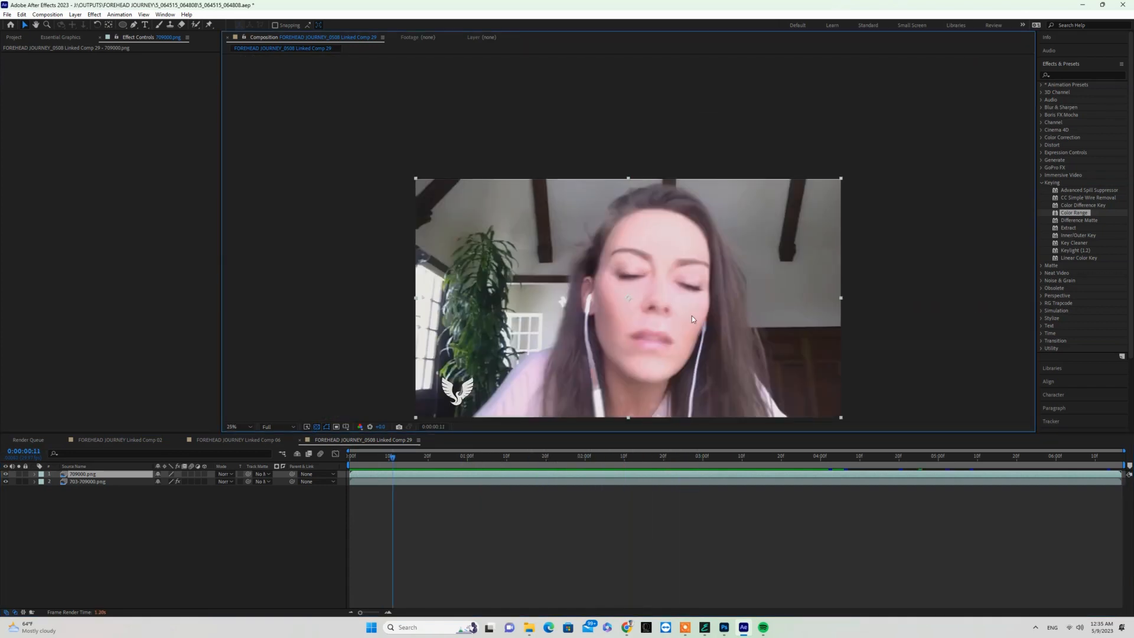
{"action": "left_click", "coordinate": [113, 556]}
{"action": "left_click", "coordinate": [101, 481]}
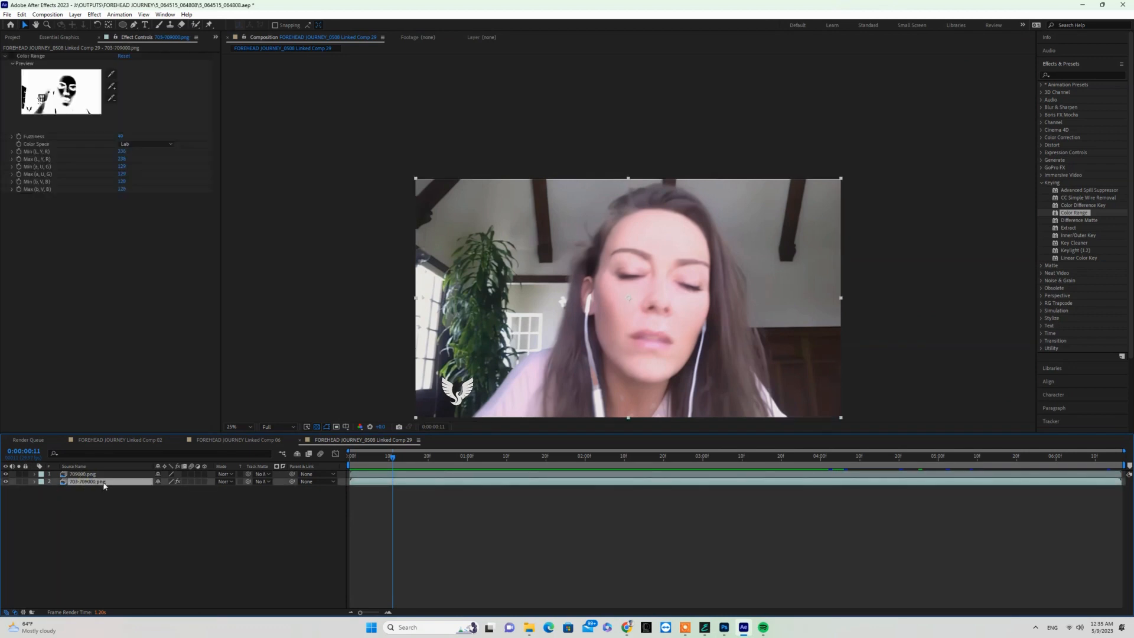
{"action": "left_click_drag", "start_coordinate": [103, 479], "coordinate": [102, 471]}
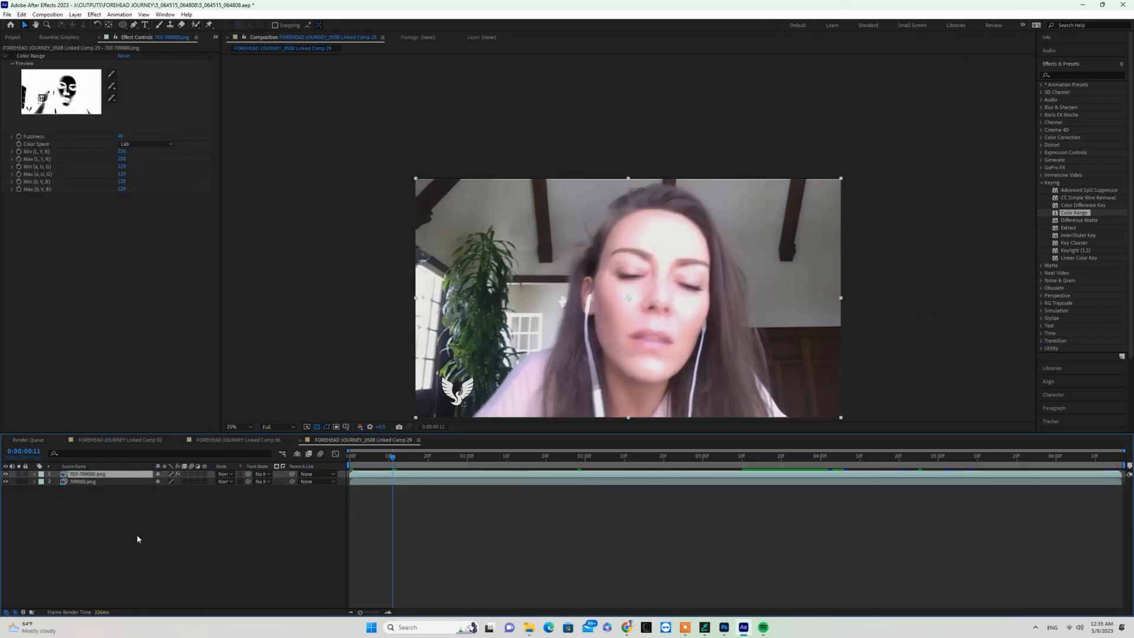
- Remove the existing Color Range effect from the 703-709000.png layer and apply a fresh Color Range keying effect to it
{"action": "left_click", "coordinate": [35, 55]}
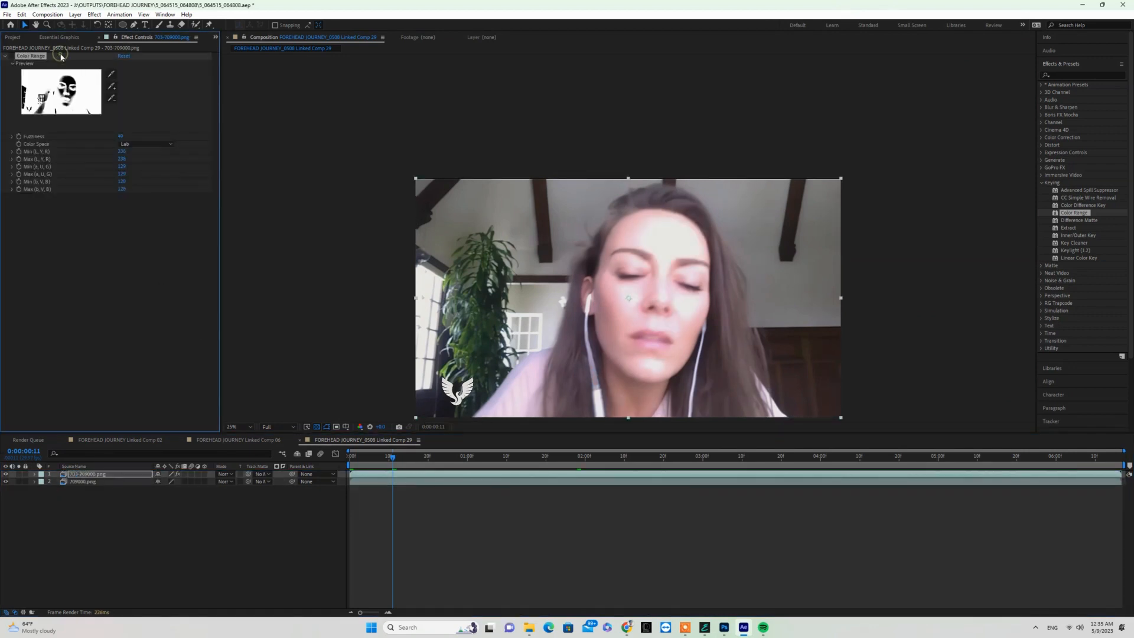
{"action": "key", "text": "Delete"}
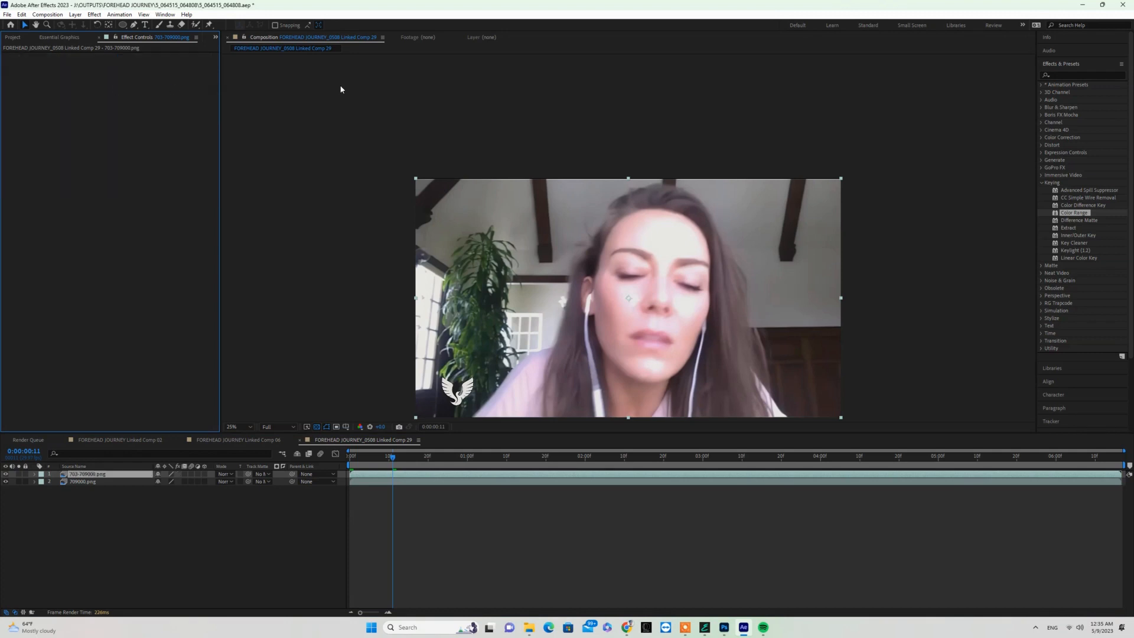
{"action": "left_click", "coordinate": [1074, 215]}
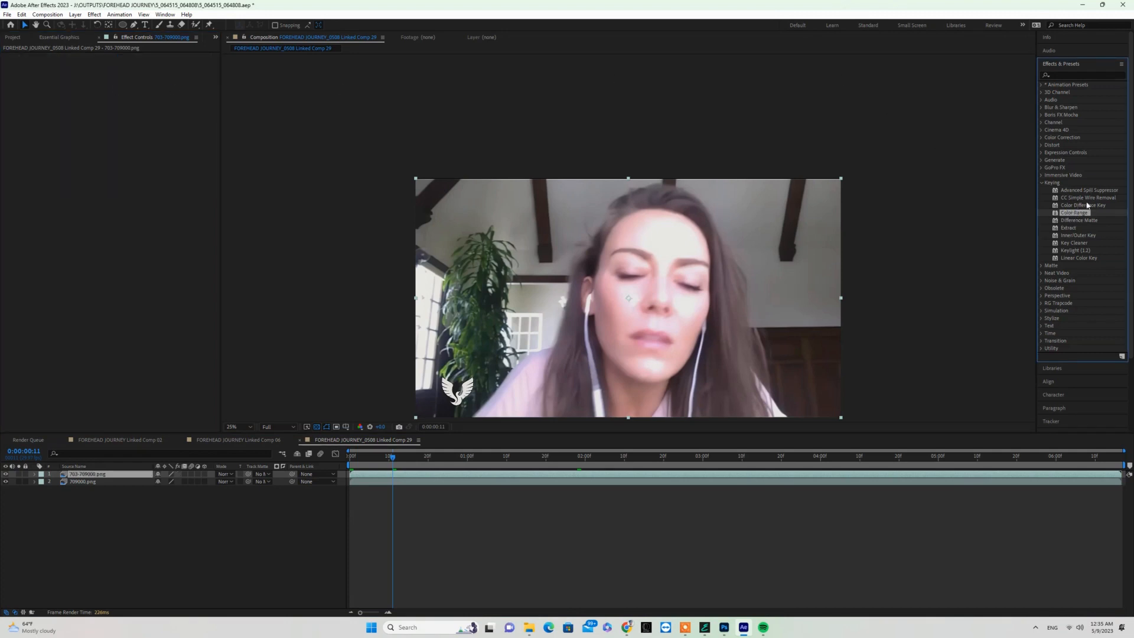
{"action": "left_click_drag", "start_coordinate": [1075, 216], "coordinate": [561, 305]}
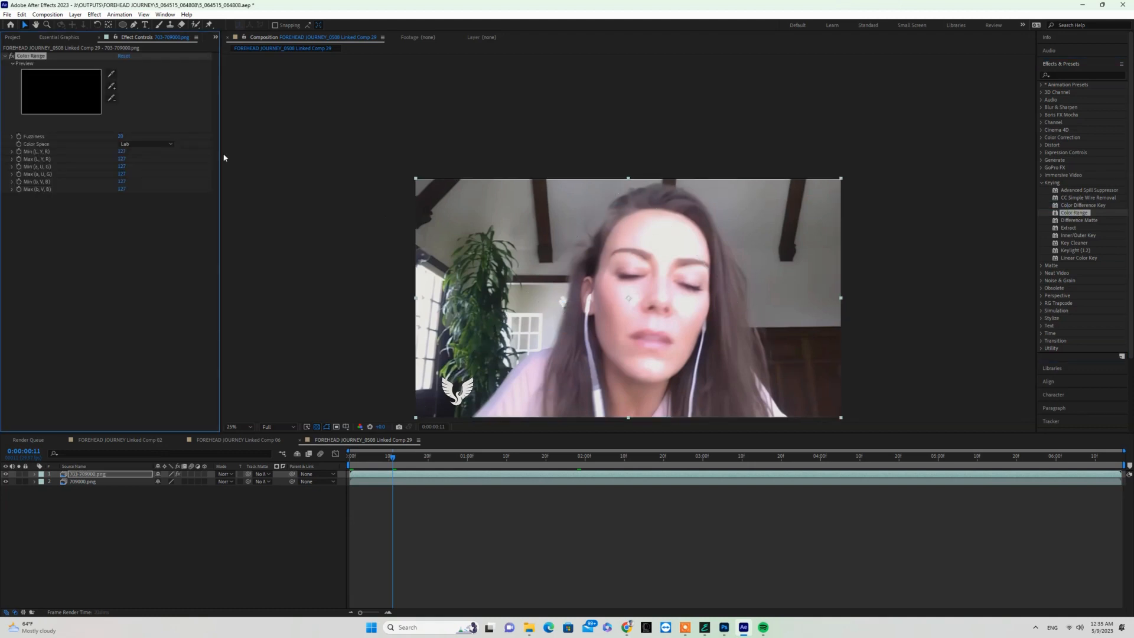
- Sample the skin beside the nose as the Color Range key color and raise the fuzziness to key out more skin
{"action": "left_click", "coordinate": [114, 72]}
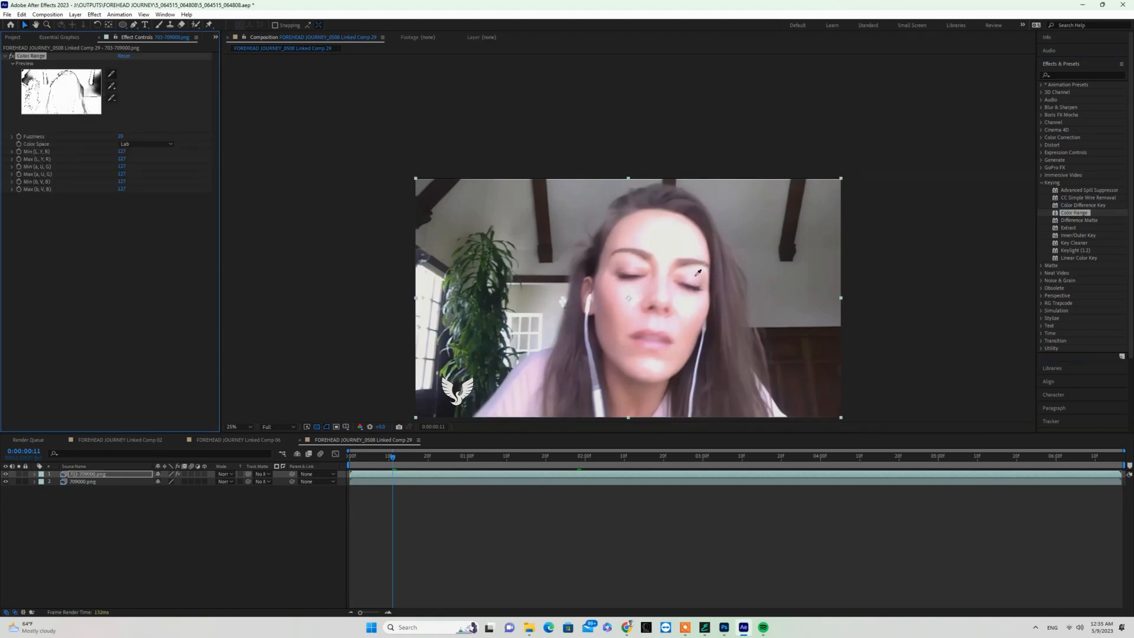
{"action": "left_click", "coordinate": [664, 294]}
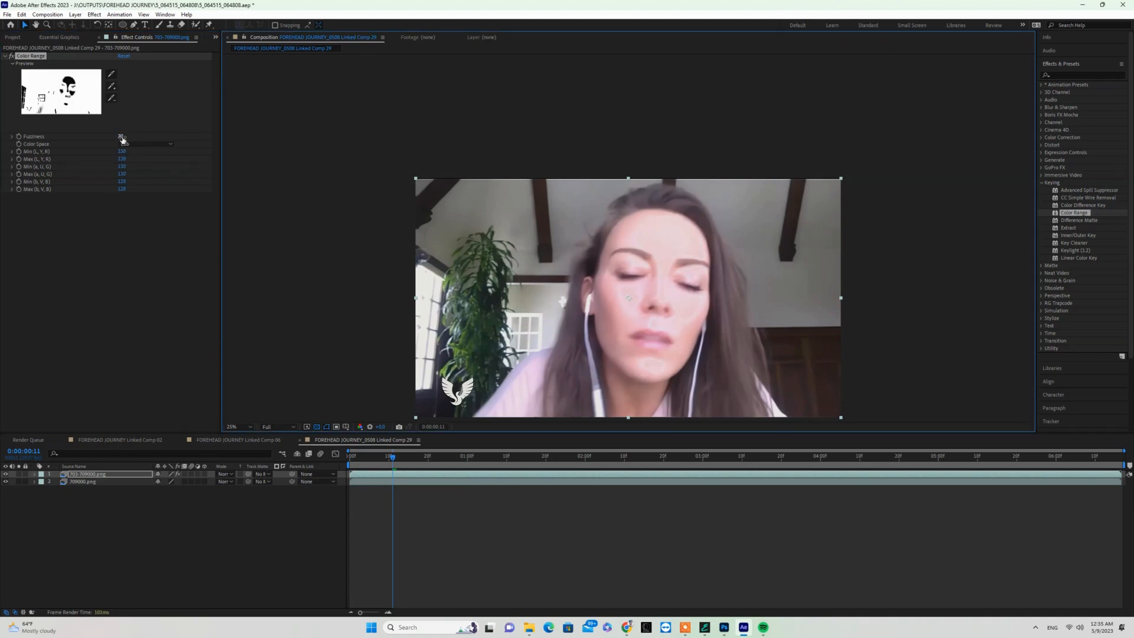
{"action": "left_click_drag", "start_coordinate": [122, 136], "coordinate": [141, 136]}
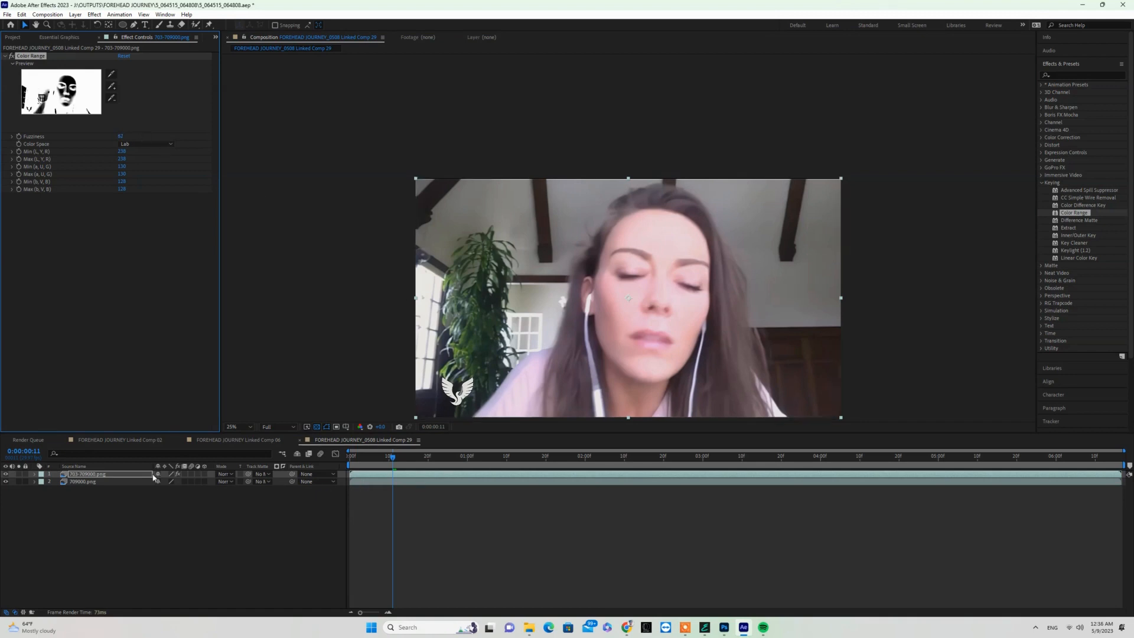
- Compare the face with the 703-709000.png layer hidden and shown, and inspect the blend at 0:00:01:06, 0:00:04:14 and 0:00:06:05
{"action": "left_click", "coordinate": [5, 475]}
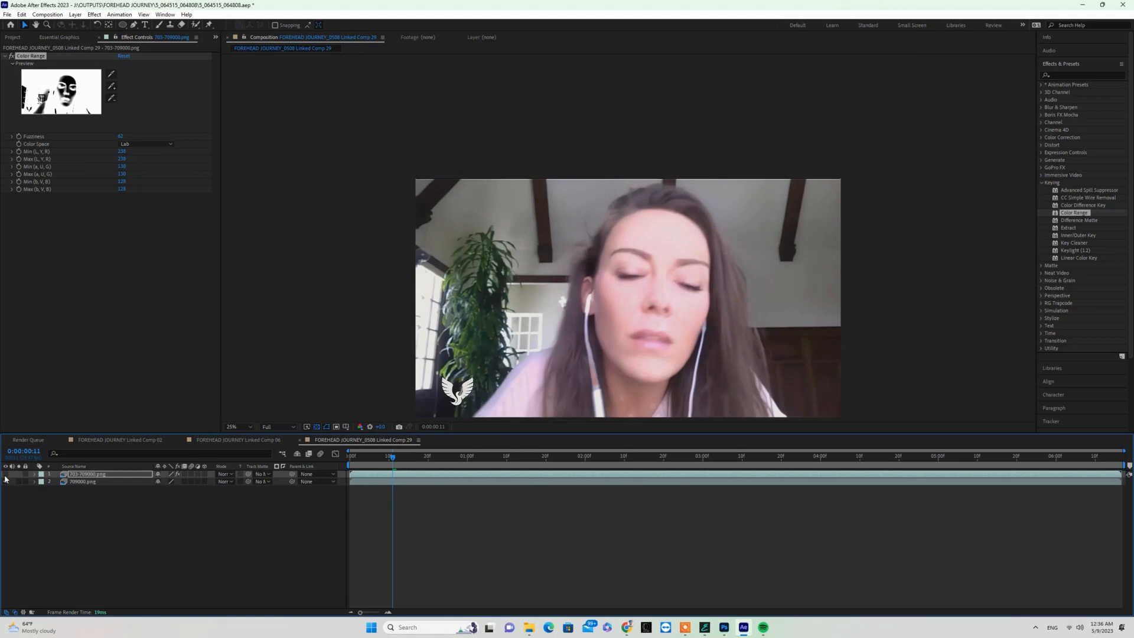
{"action": "left_click", "coordinate": [6, 475]}
{"action": "left_click", "coordinate": [492, 465]}
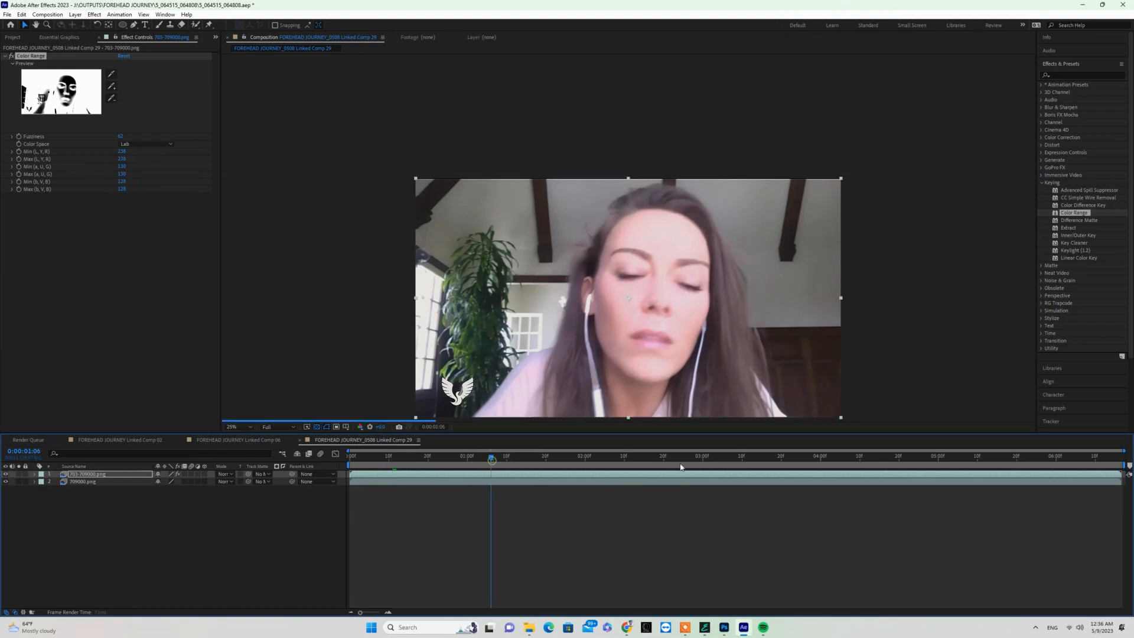
{"action": "left_click", "coordinate": [875, 465]}
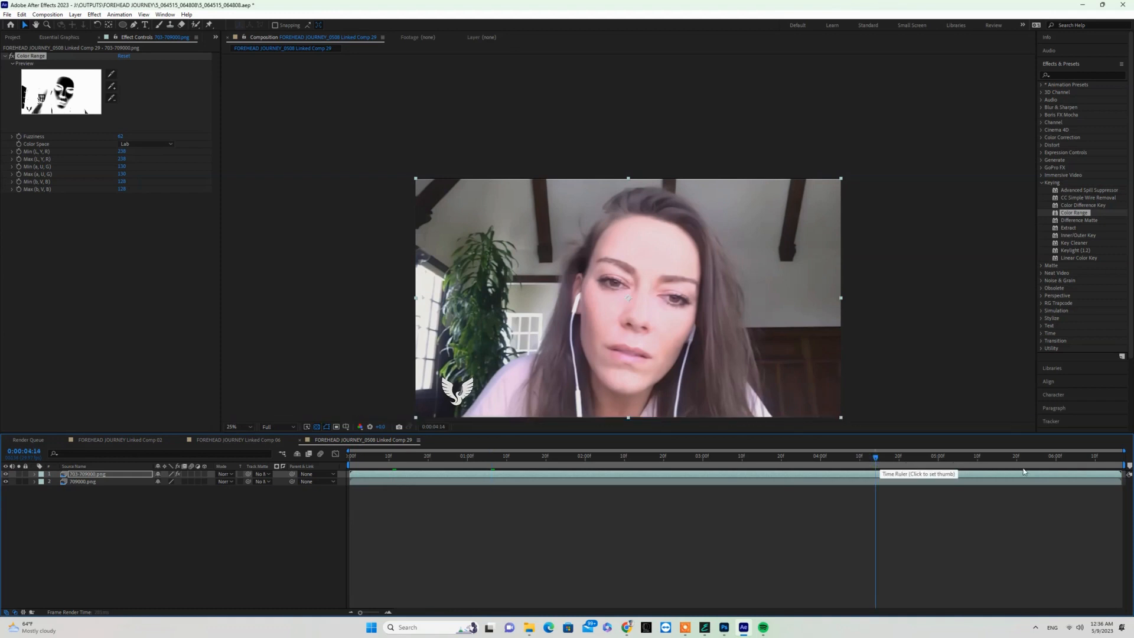
{"action": "left_click", "coordinate": [1075, 464]}
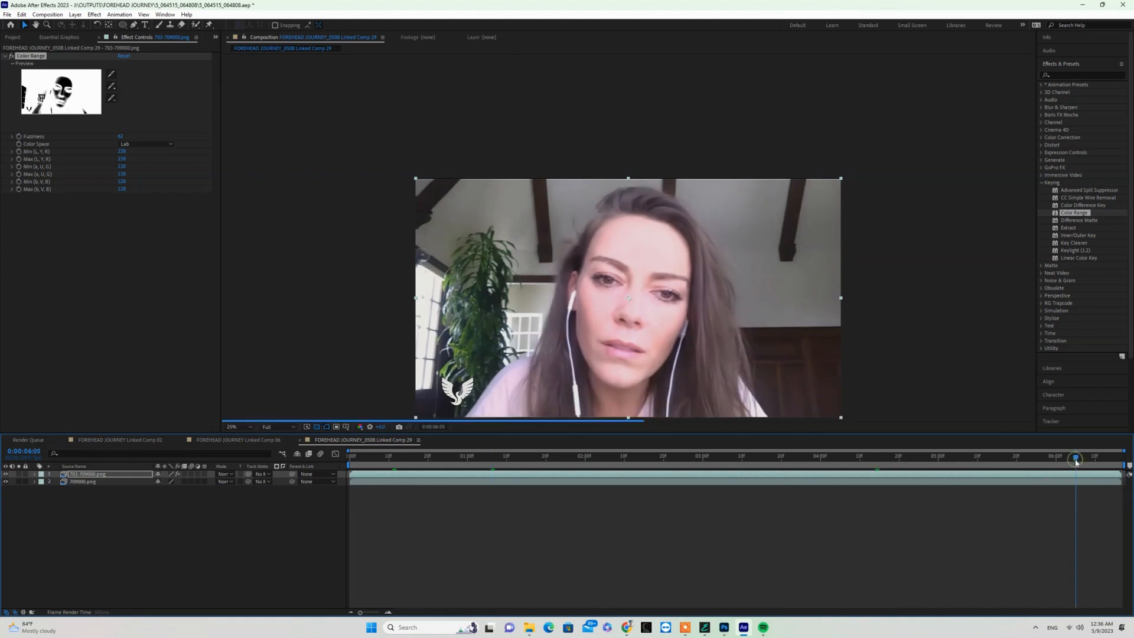